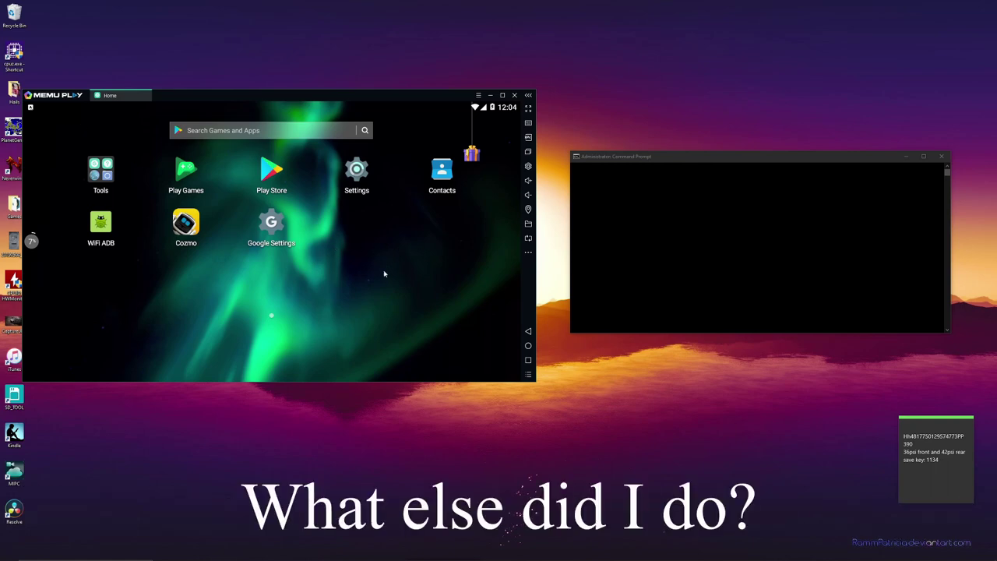
# - Check the emulator's Wi-Fi network in the Android quick settings, and close them again
pyautogui.moveTo(373, 105); pyautogui.dragTo(370, 398)
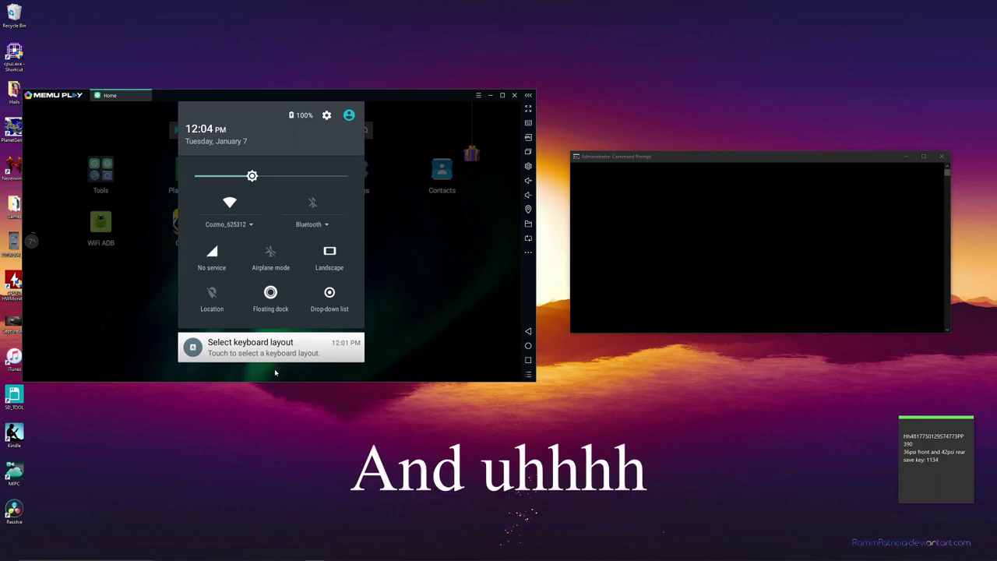
pyautogui.moveTo(274, 369); pyautogui.dragTo(325, 100)
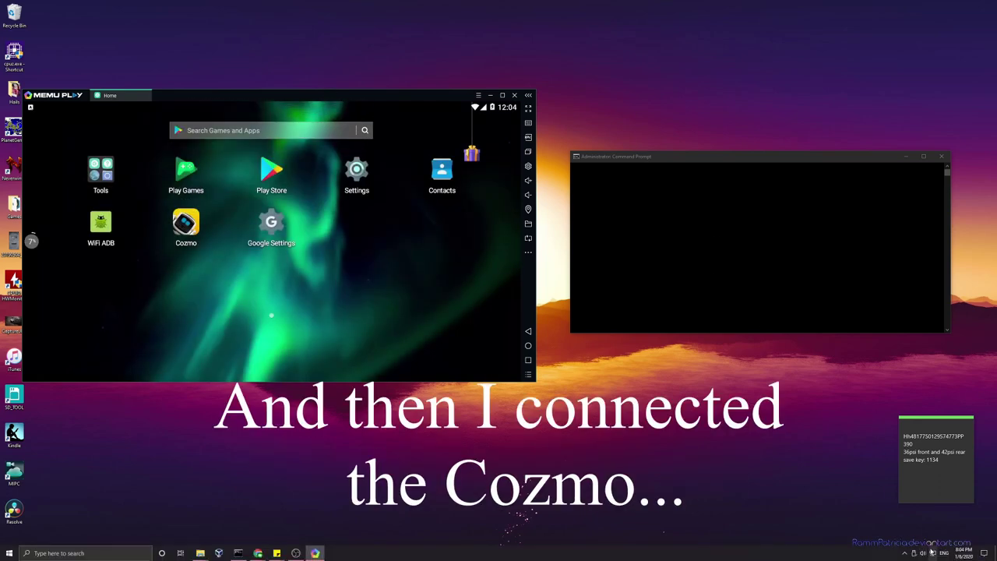
# - Try to connect Windows to the Cozmo_625312 Wi-Fi network, dismissing each attempt and retrying
pyautogui.click(923, 553)
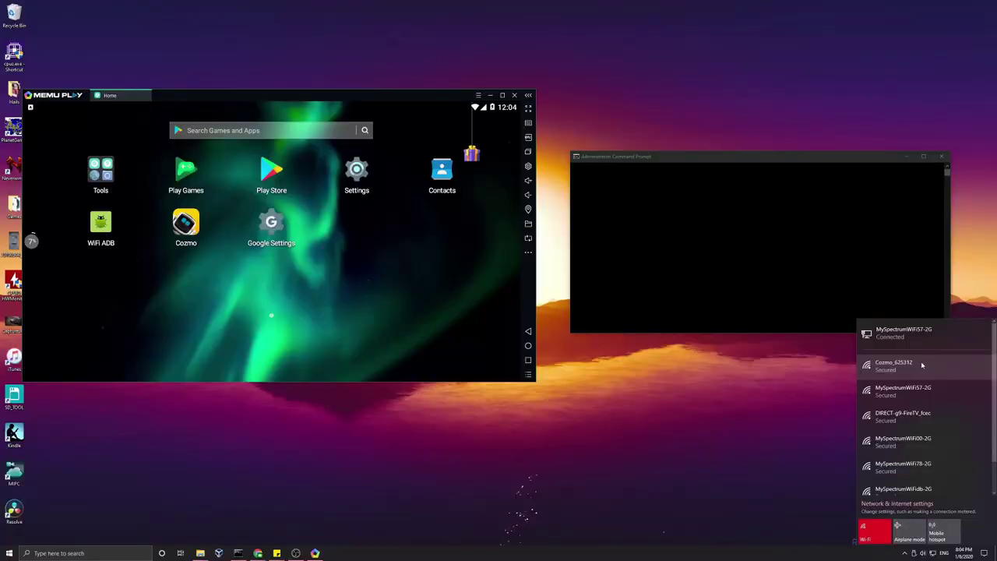
pyautogui.click(921, 364)
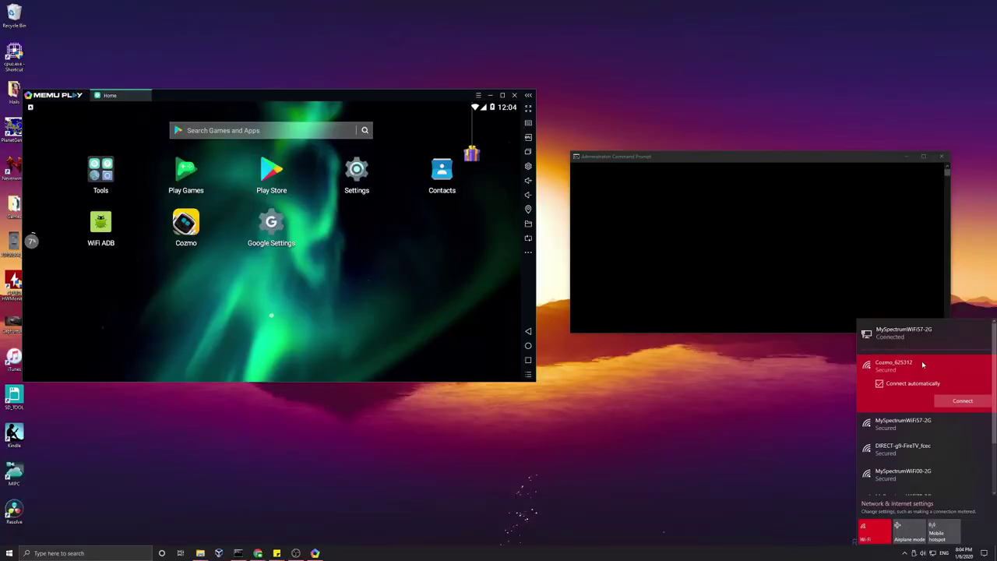
pyautogui.click(954, 403)
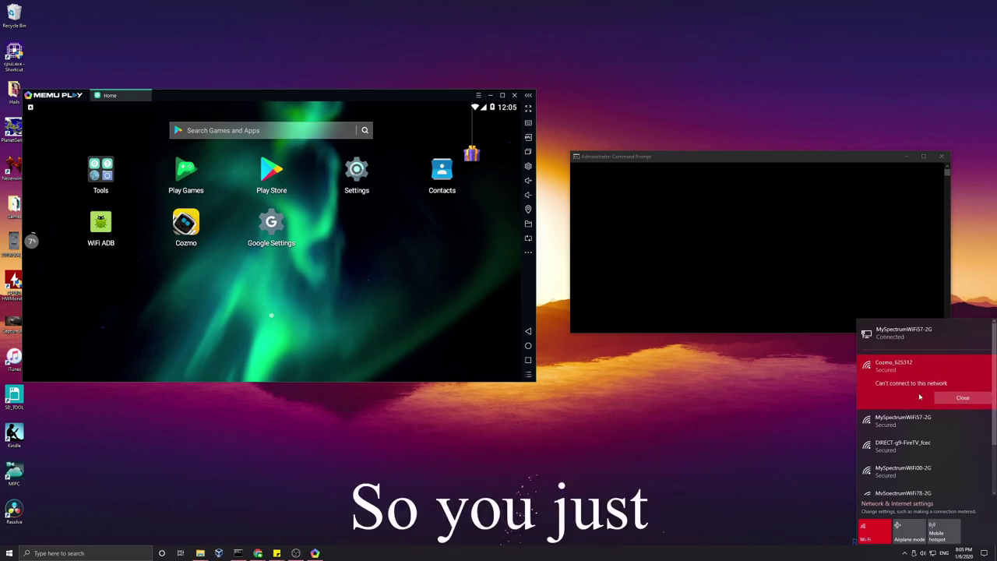
pyautogui.click(959, 398)
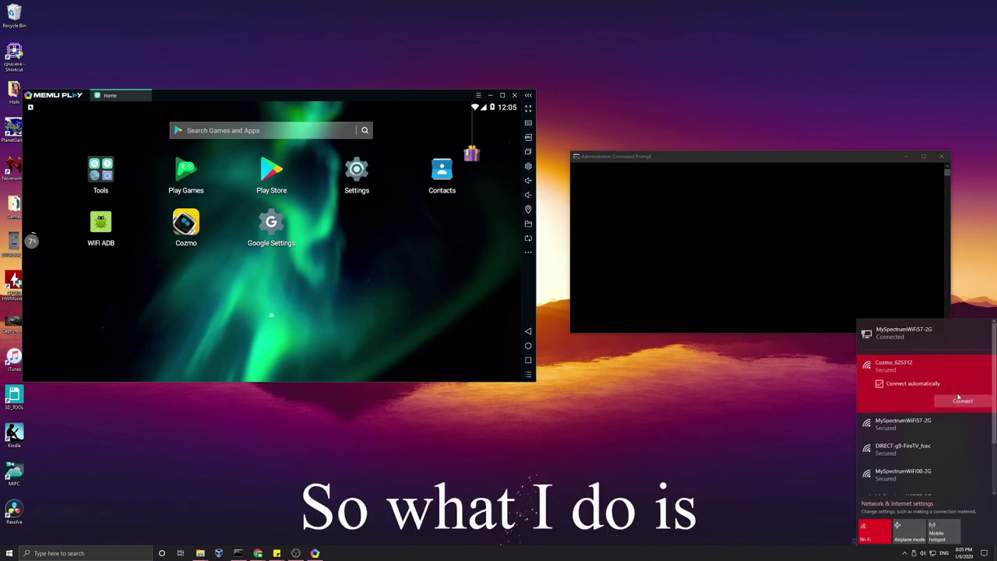
pyautogui.click(959, 398)
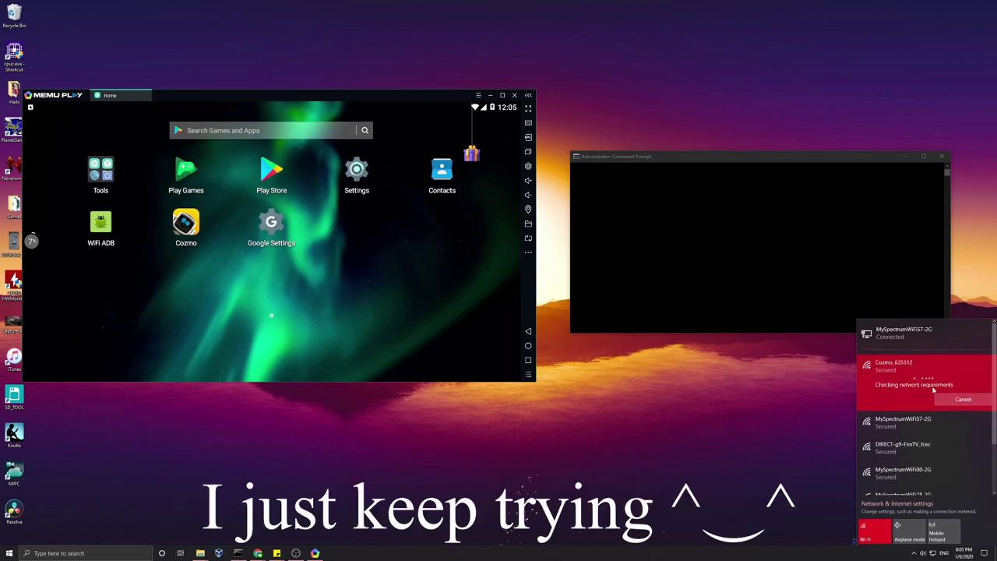
pyautogui.click(961, 398)
pyautogui.click(954, 379)
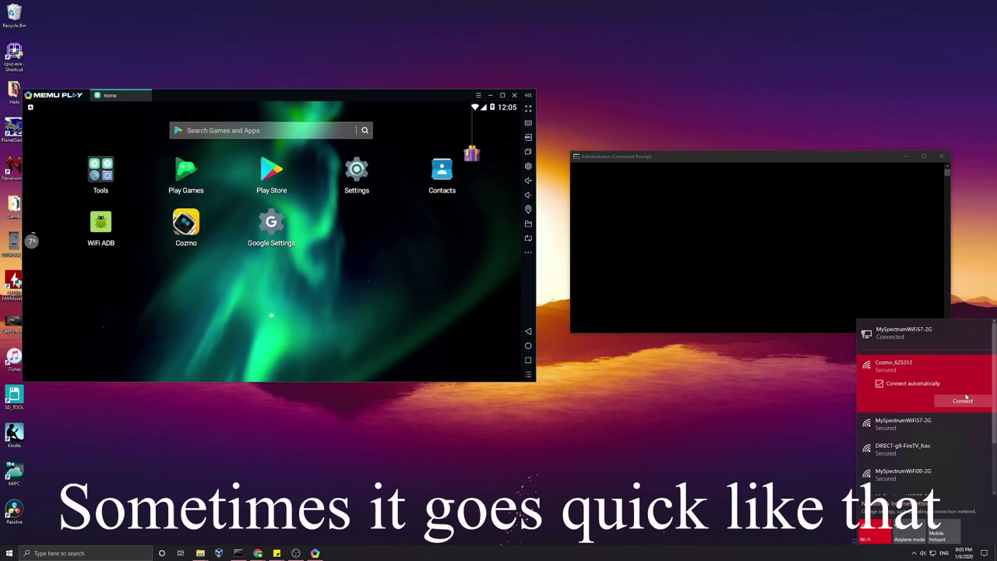
pyautogui.click(961, 399)
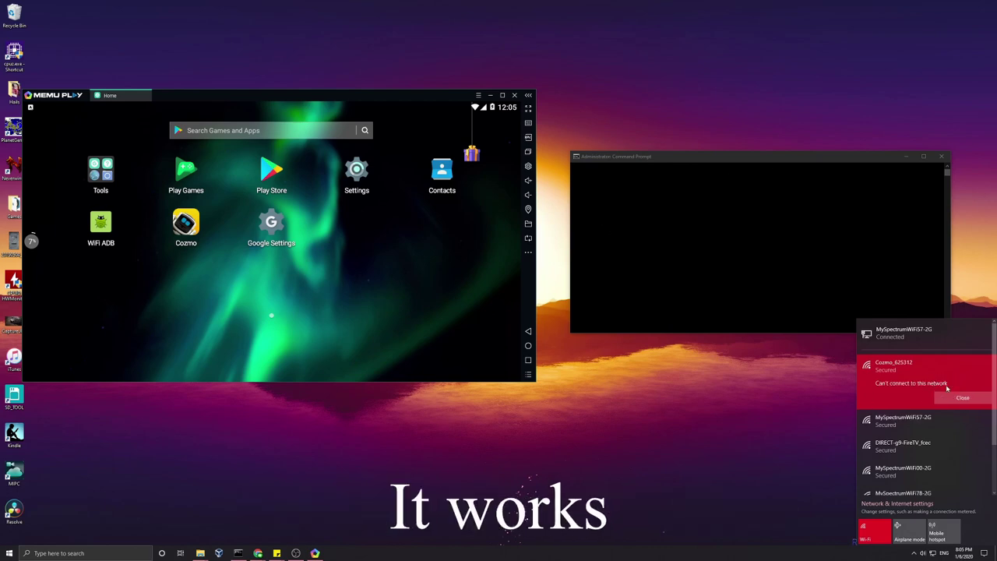
pyautogui.click(951, 399)
pyautogui.click(956, 402)
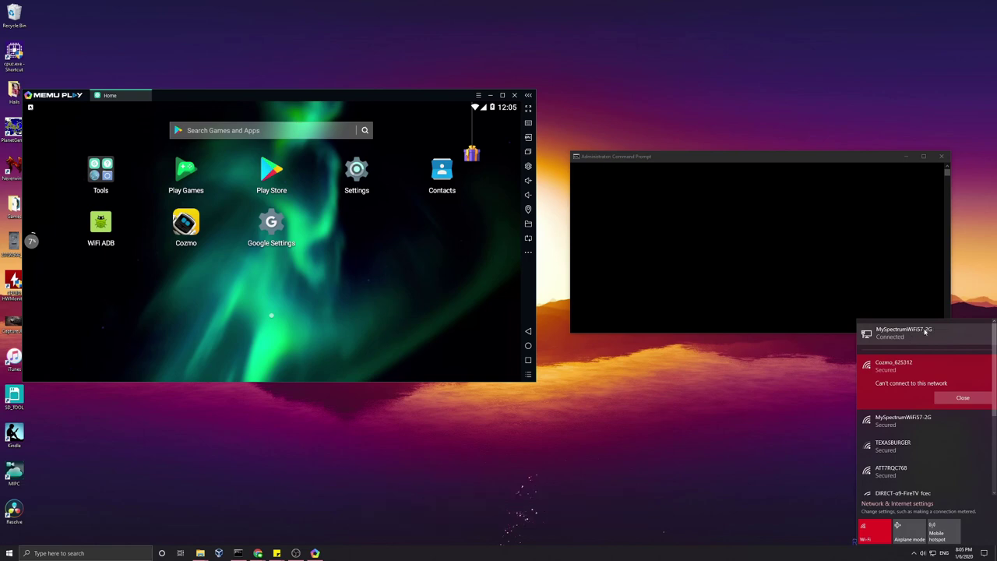
pyautogui.click(963, 398)
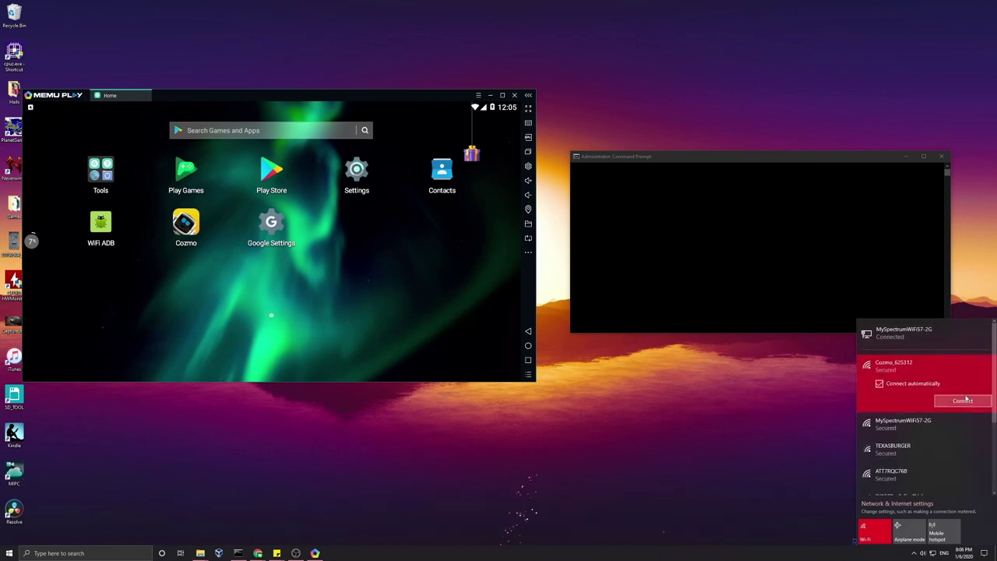
pyautogui.click(966, 400)
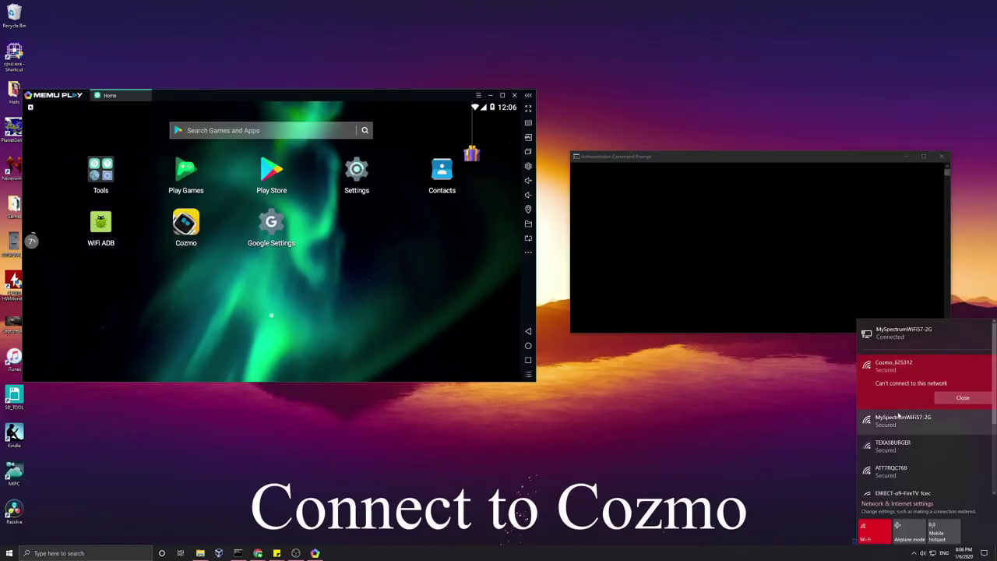
pyautogui.click(954, 400)
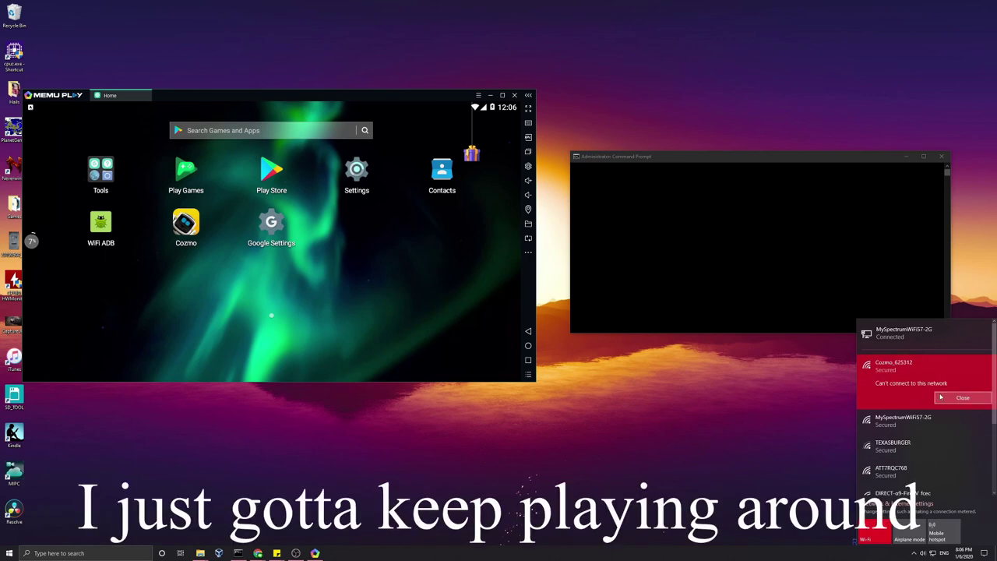
pyautogui.click(944, 399)
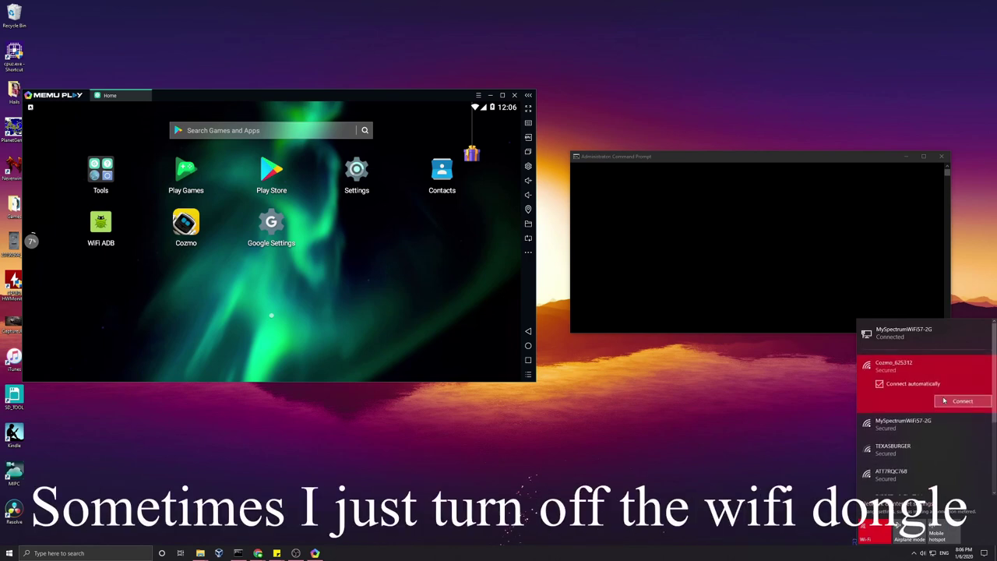
# - Toggle the computer's Wi-Fi adapter and retry the connection to Cozmo_625312
pyautogui.click(883, 543)
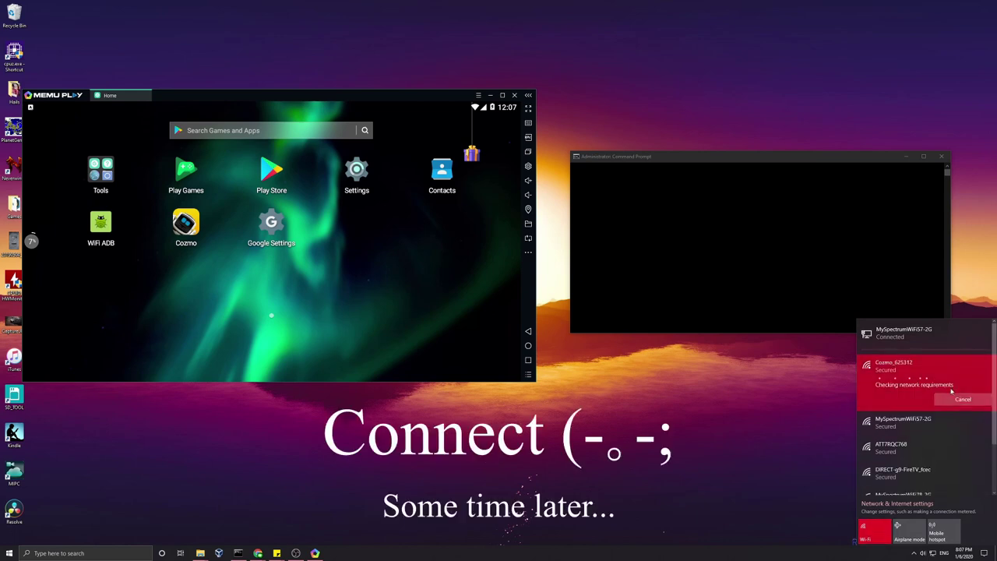
pyautogui.click(955, 398)
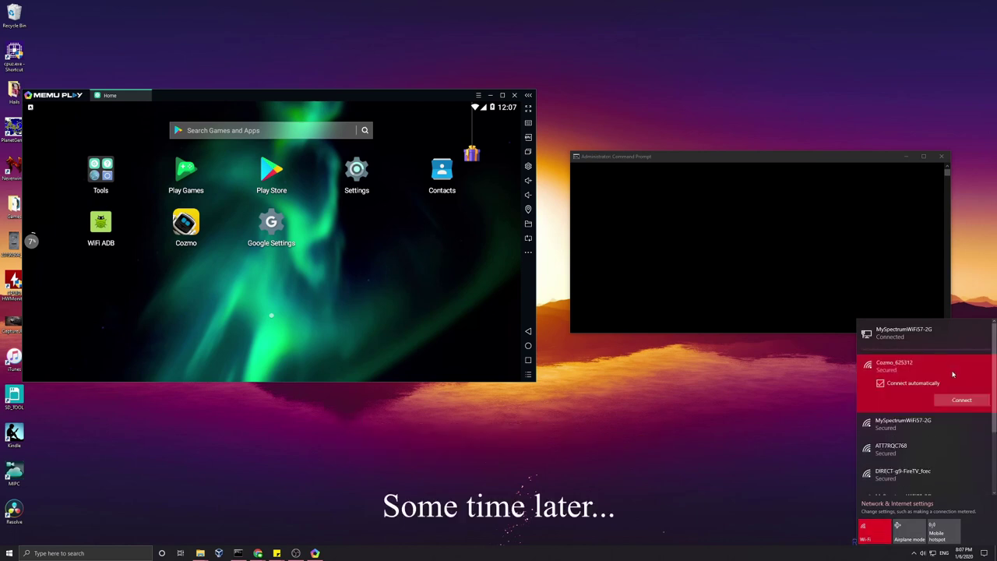
pyautogui.click(958, 400)
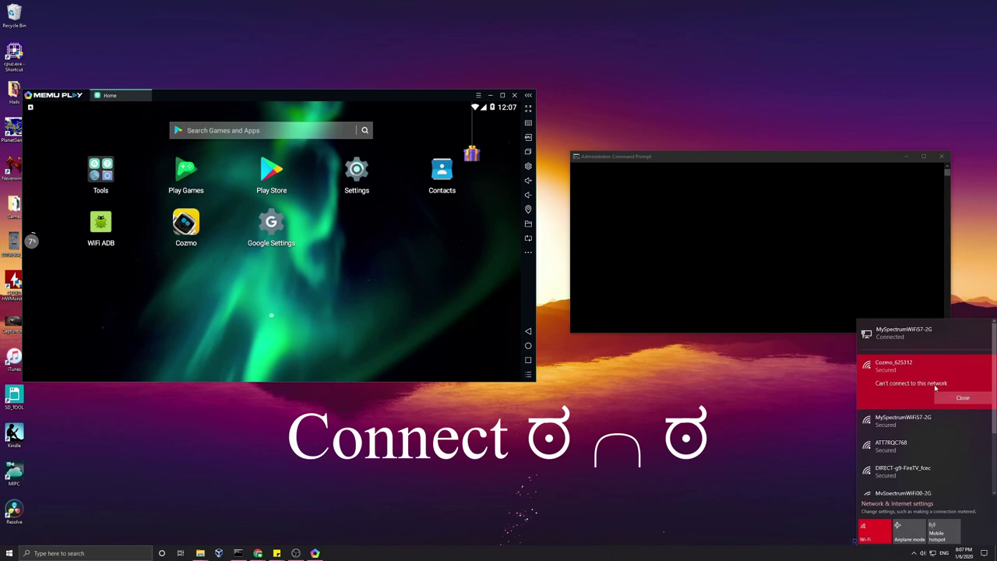
pyautogui.click(958, 398)
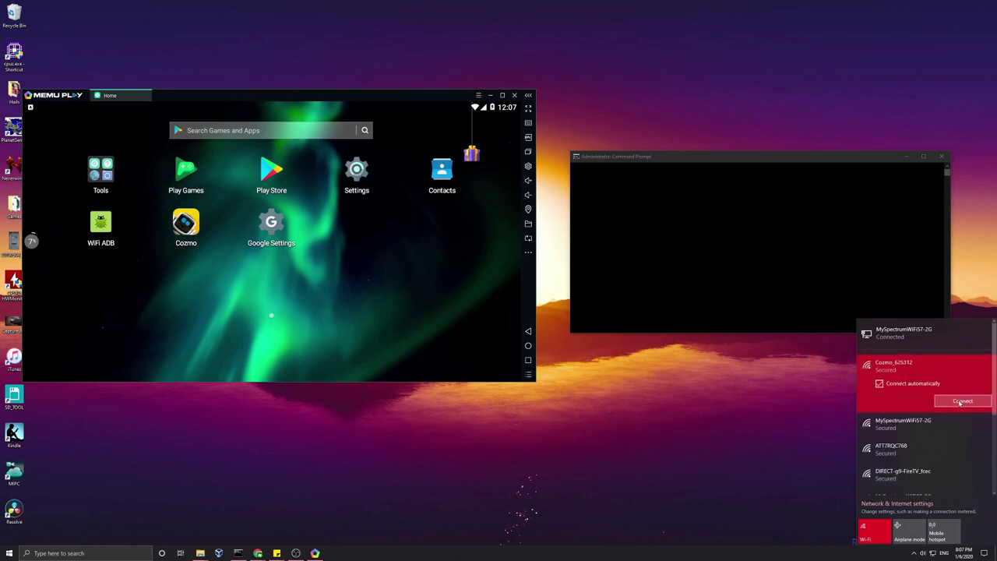
pyautogui.click(961, 401)
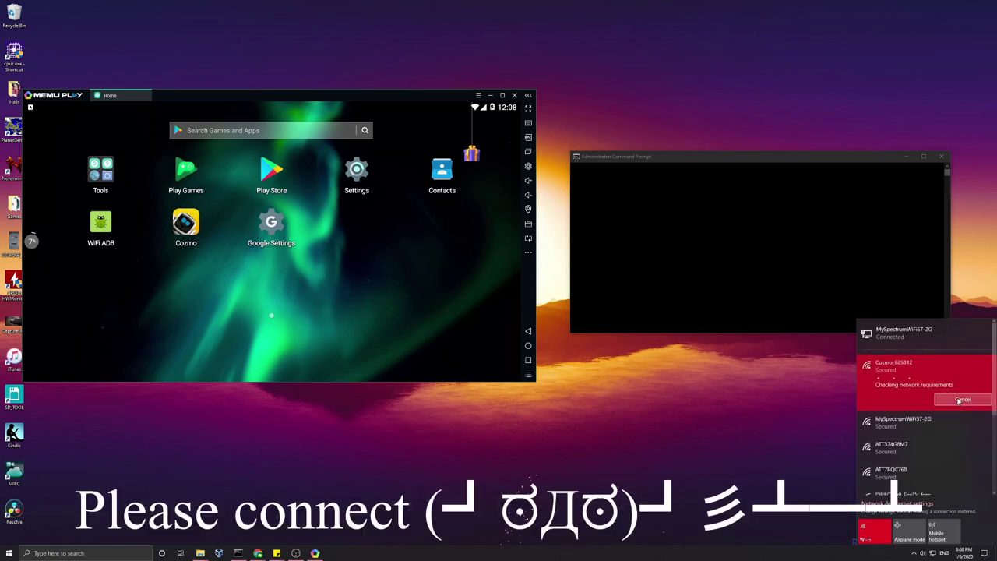
pyautogui.click(959, 401)
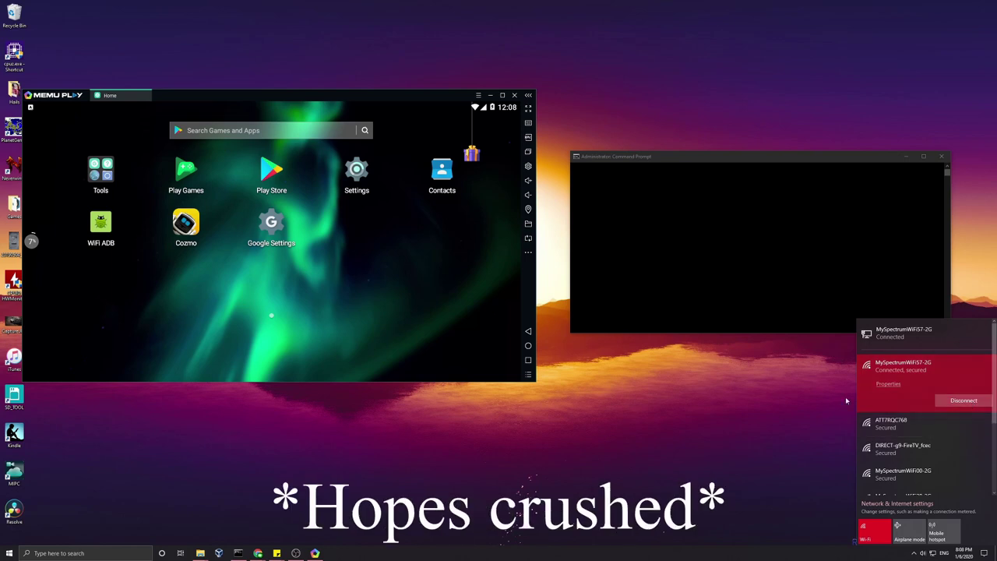
# - Find Cozmo_625312 in the list of available wireless networks and connect the computer to it
pyautogui.scroll(-2, 913, 373)
pyautogui.scroll(2, 913, 373)
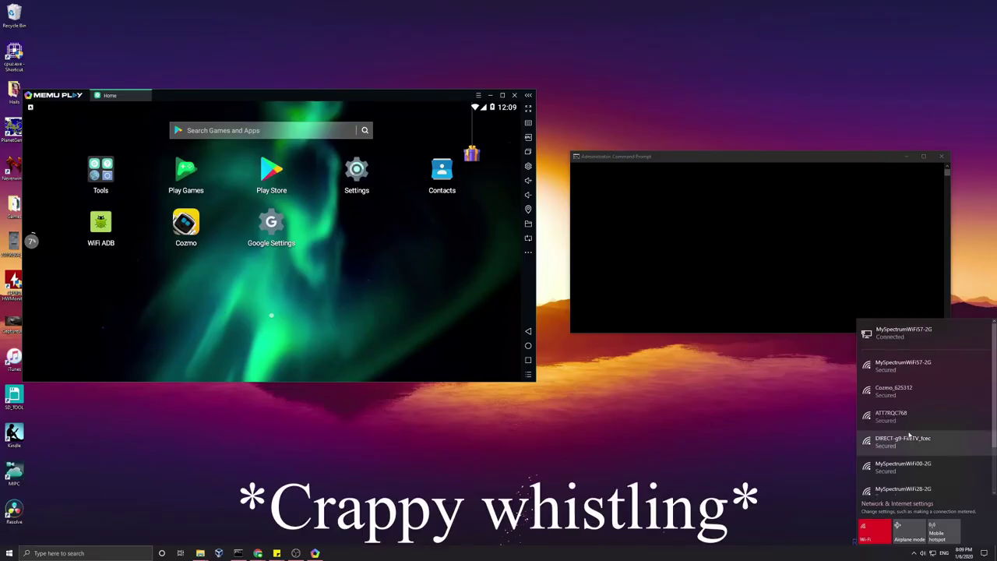
pyautogui.click(928, 387)
pyautogui.click(963, 425)
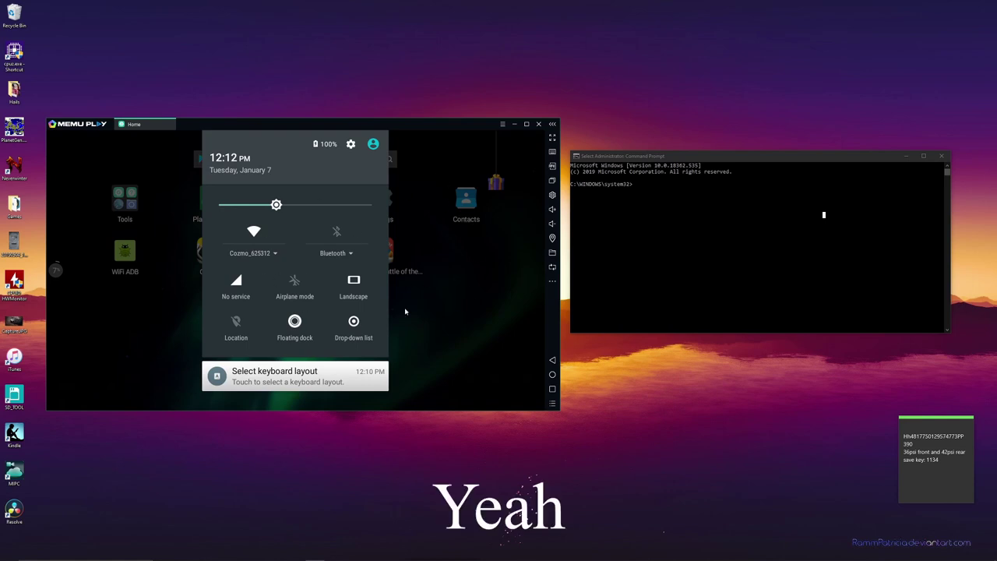
# - Close the emulator's quick settings, launch the Cozmo app and continue to its activities screen
pyautogui.click(237, 264)
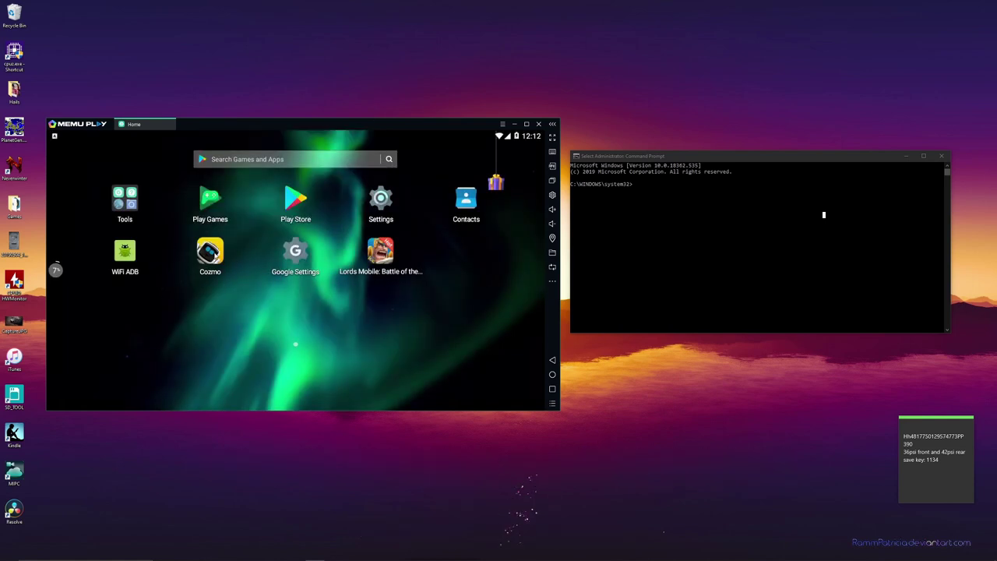
pyautogui.click(209, 253)
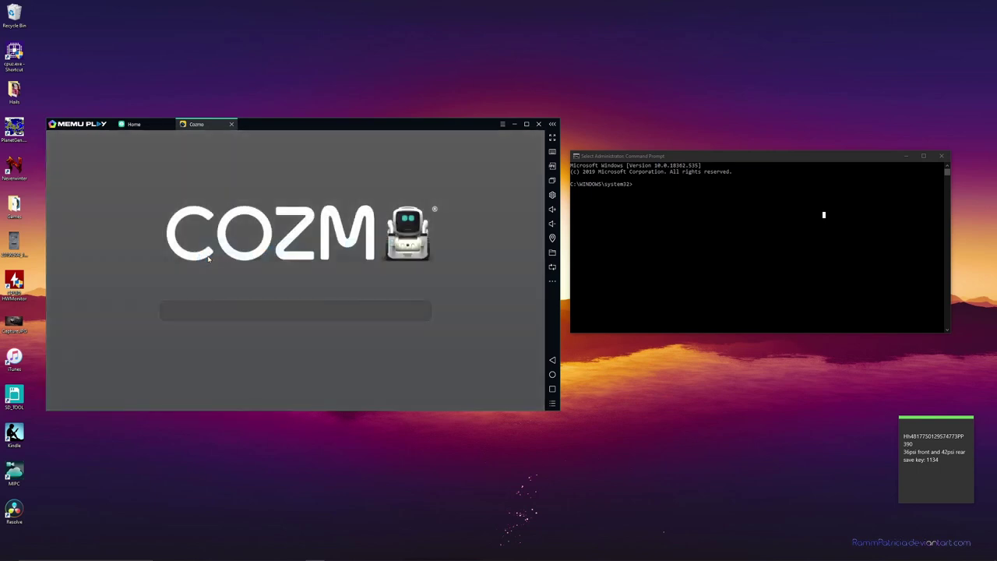
pyautogui.click(298, 320)
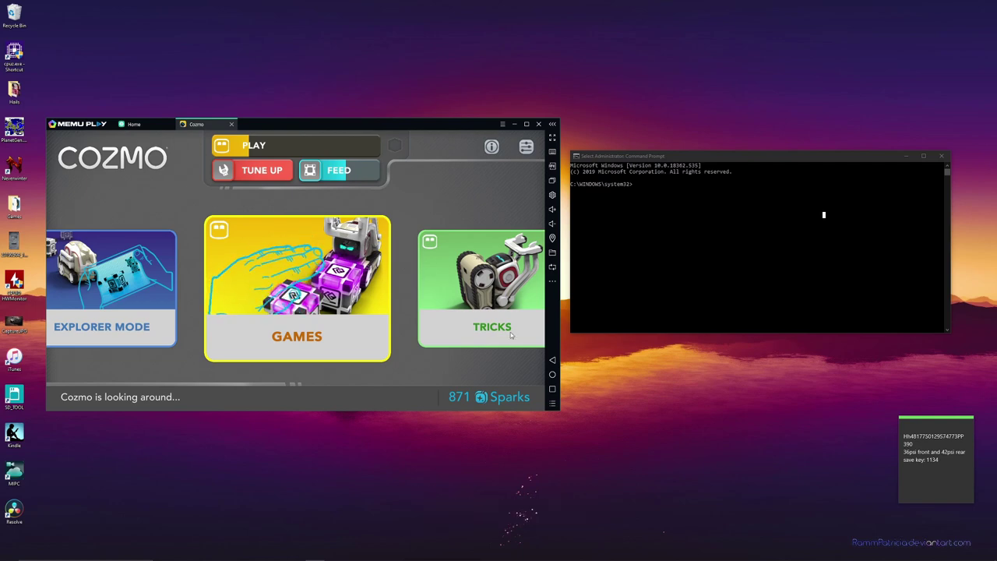
pyautogui.click(677, 260)
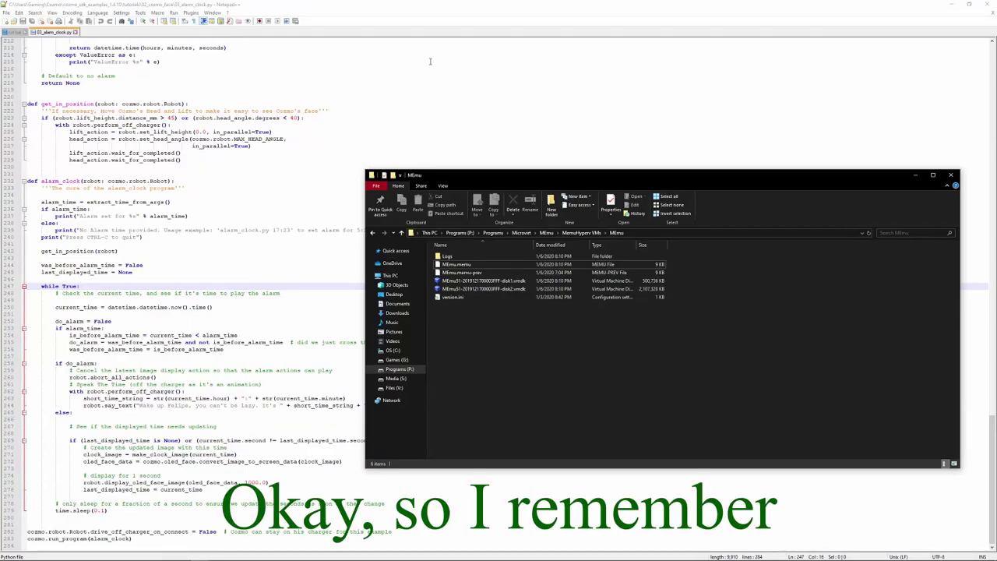
# - In File Explorer, show the full path of the MEmu virtual machine folder
pyautogui.click(701, 233)
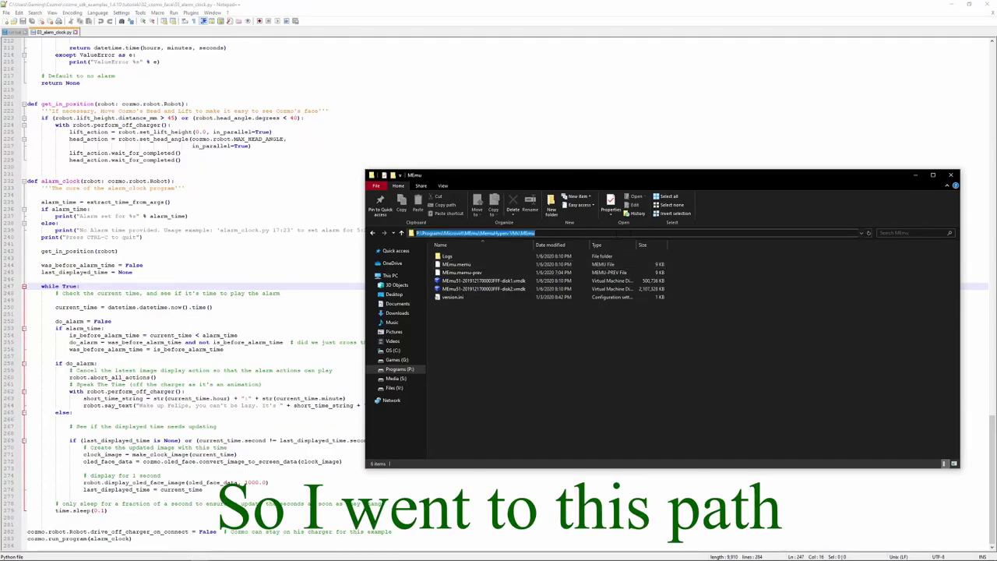
pyautogui.moveTo(534, 233); pyautogui.dragTo(527, 233)
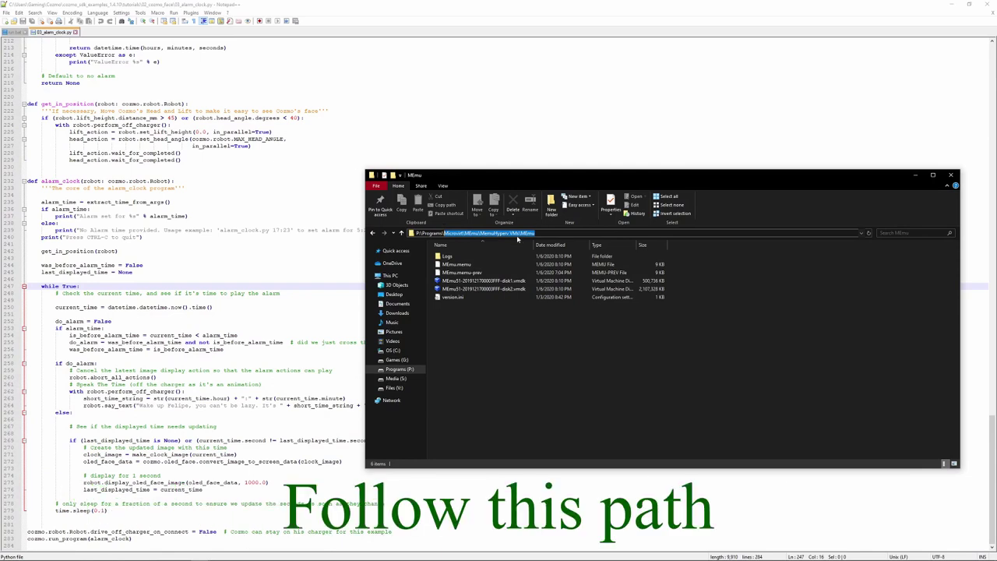
pyautogui.rightClick(459, 265)
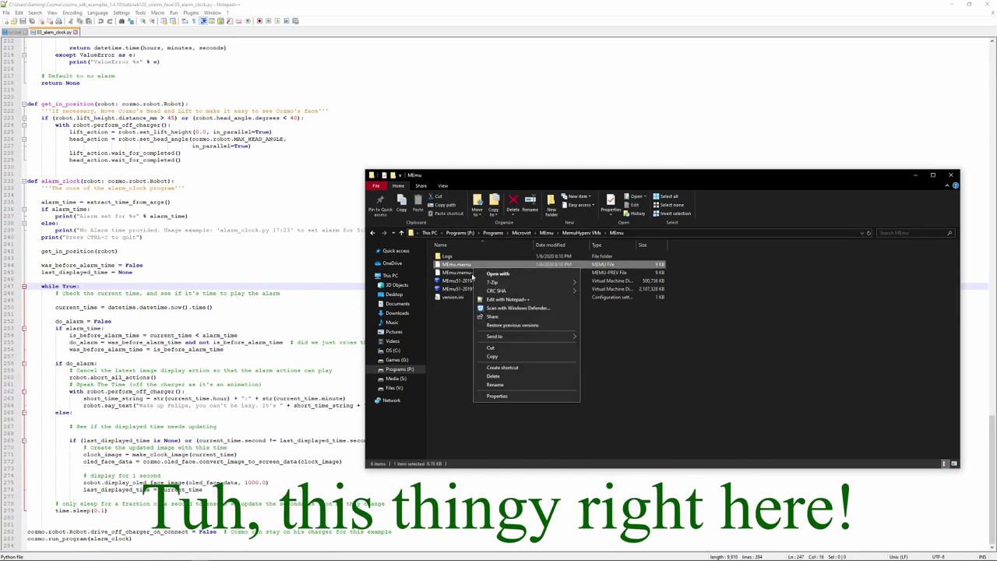
pyautogui.press('Escape')
pyautogui.click(286, 325)
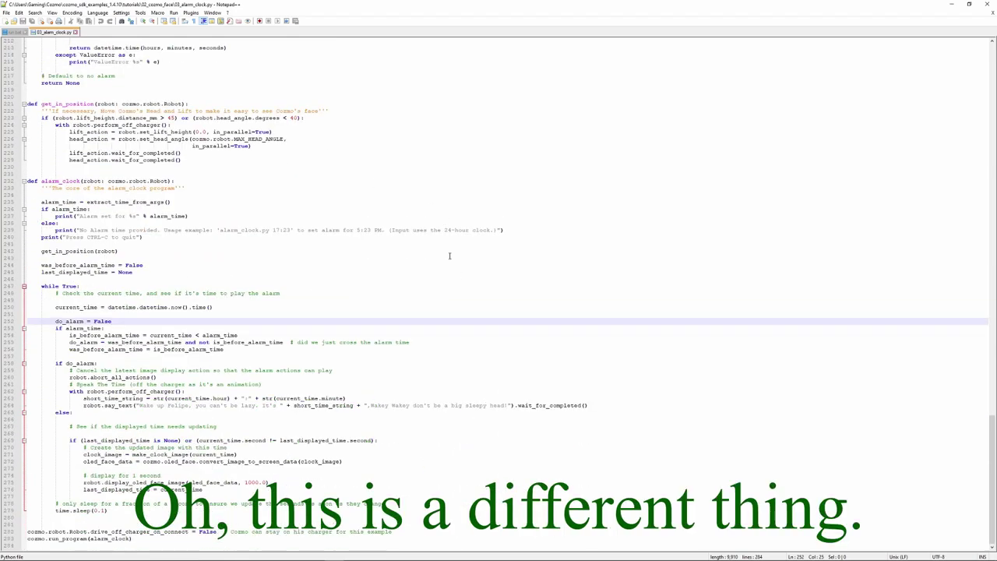
pyautogui.hotkey('alt', 'Tab')
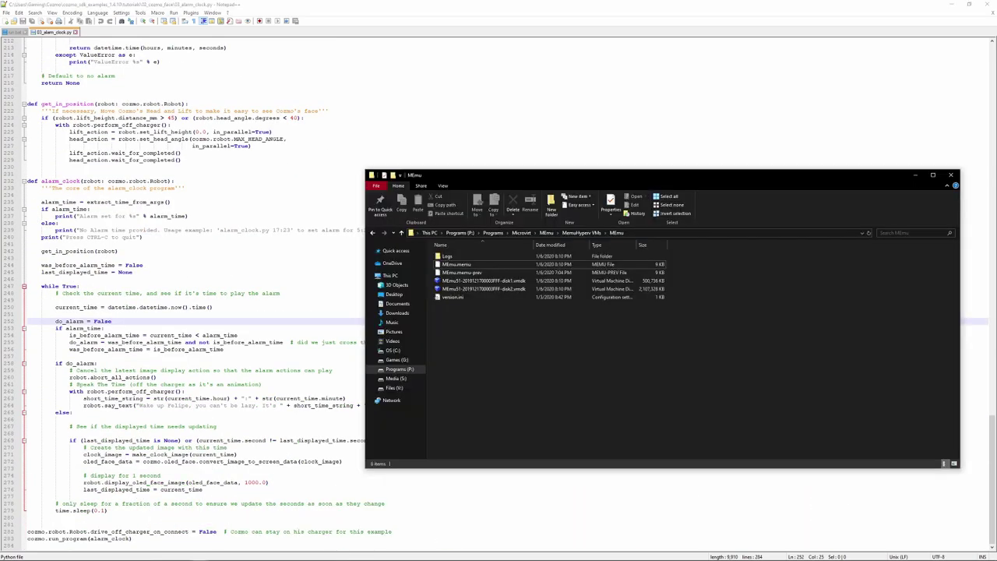
# - Open MEmu.memu in Notepad++ and go to the Network section with its NAT forwarding entries
pyautogui.rightClick(485, 266)
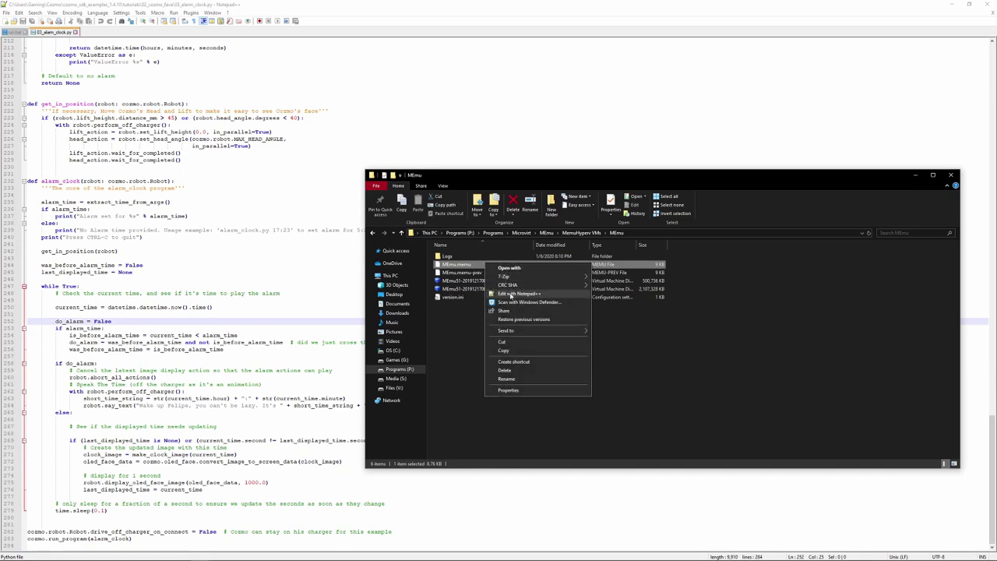
pyautogui.click(511, 295)
pyautogui.scroll(-1, 382, 261)
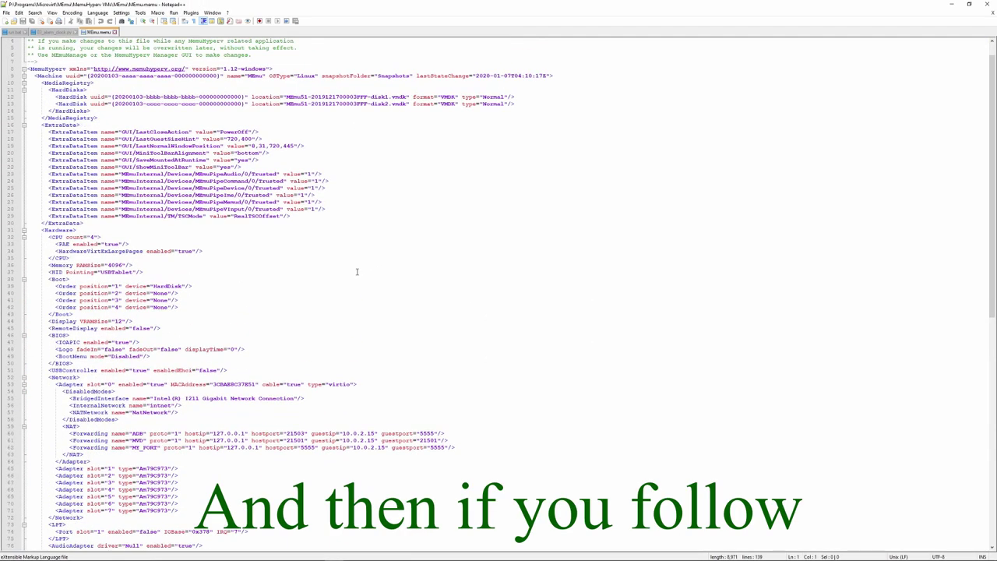
pyautogui.scroll(-2, 113, 282)
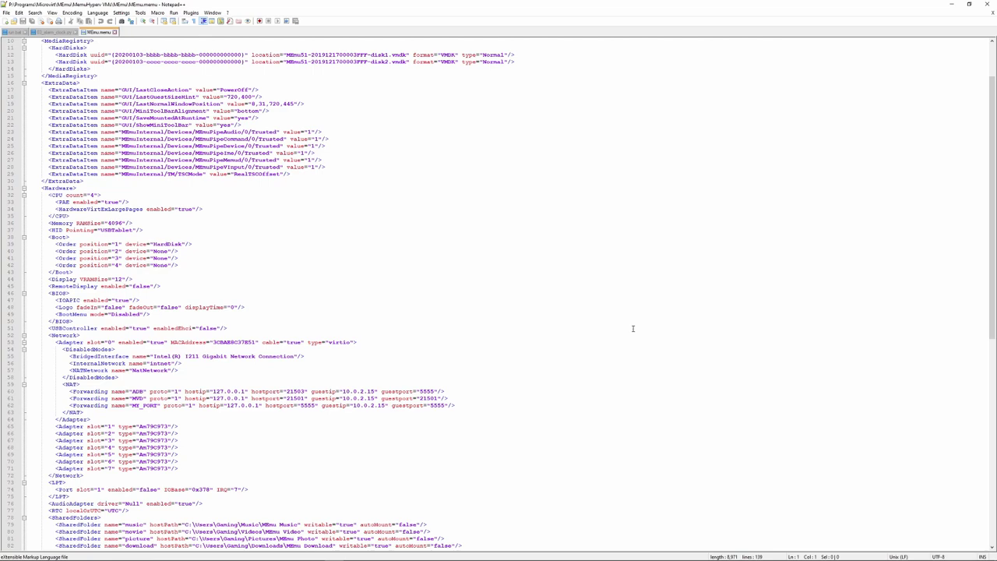
pyautogui.scroll(-2, 462, 423)
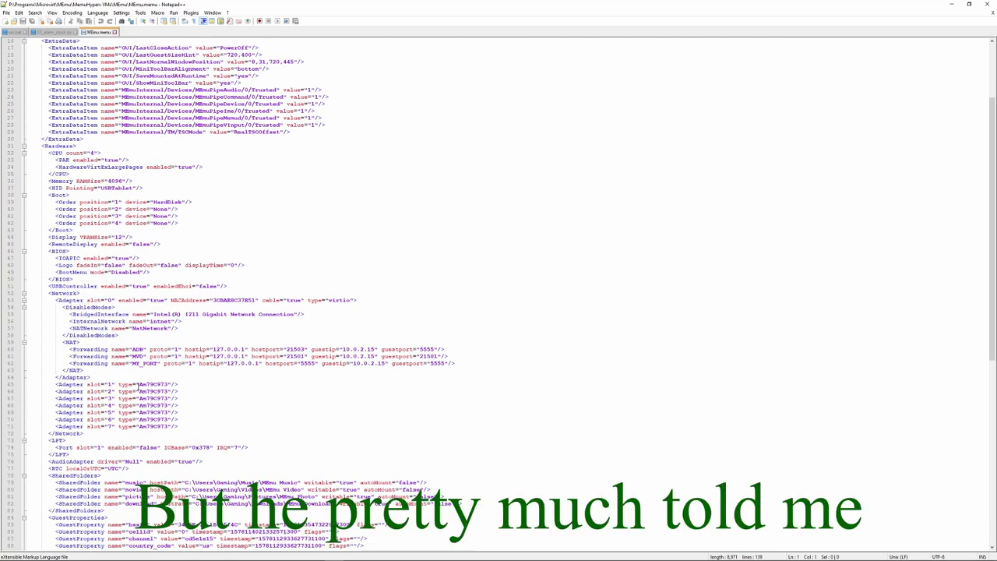
# - Highlight the MY_PORT forwarding line and the NAT tag it sits under in MEmu.memu, and minimize Notepad++
pyautogui.moveTo(72, 363); pyautogui.dragTo(455, 363)
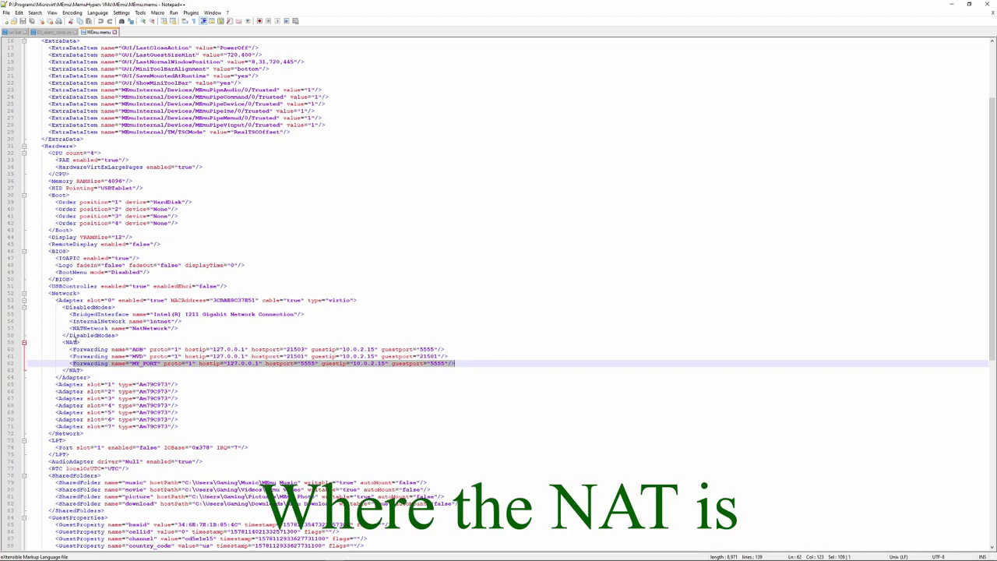
pyautogui.click(79, 342)
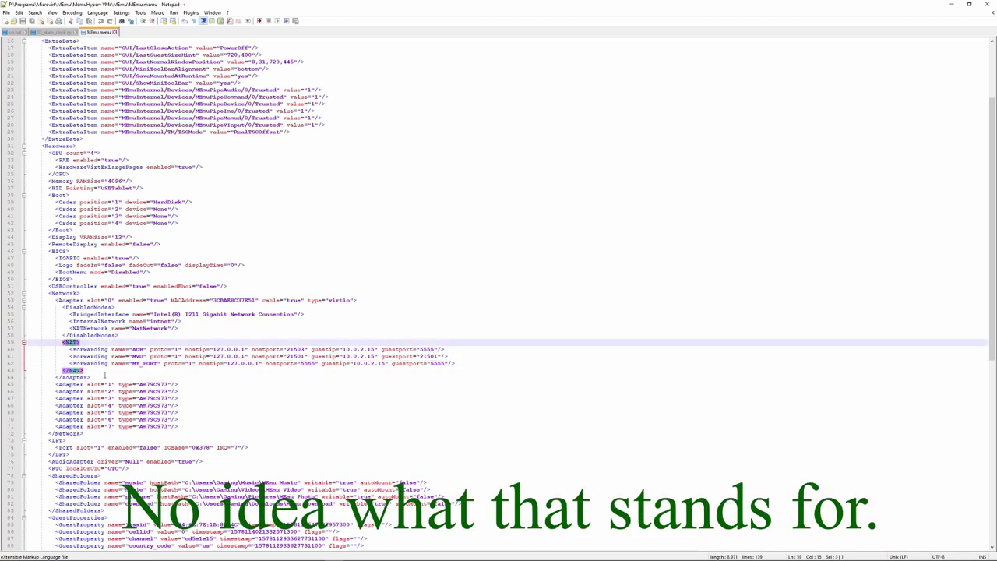
pyautogui.click(327, 356)
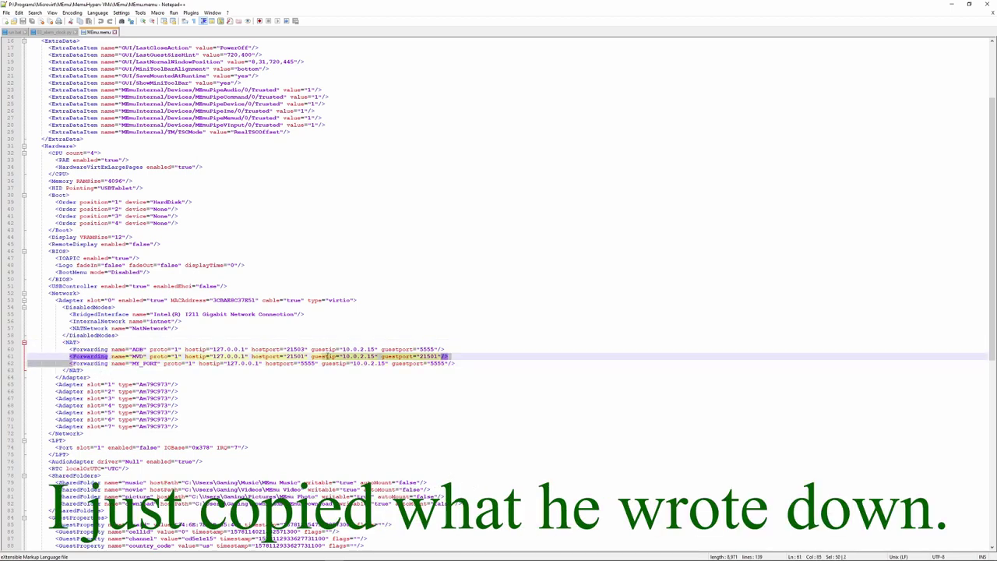
pyautogui.moveTo(73, 363); pyautogui.dragTo(455, 363)
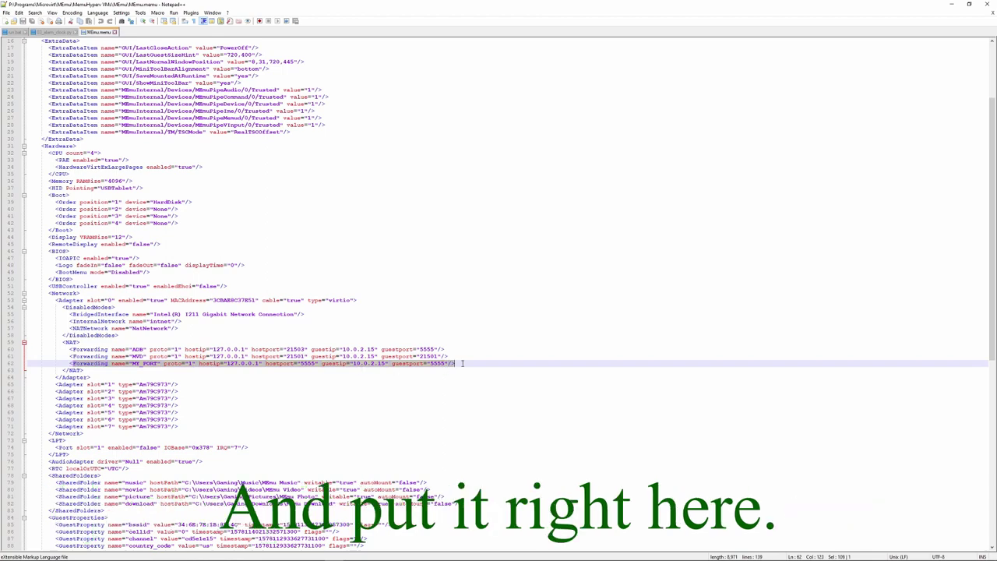
pyautogui.click(543, 364)
pyautogui.click(949, 4)
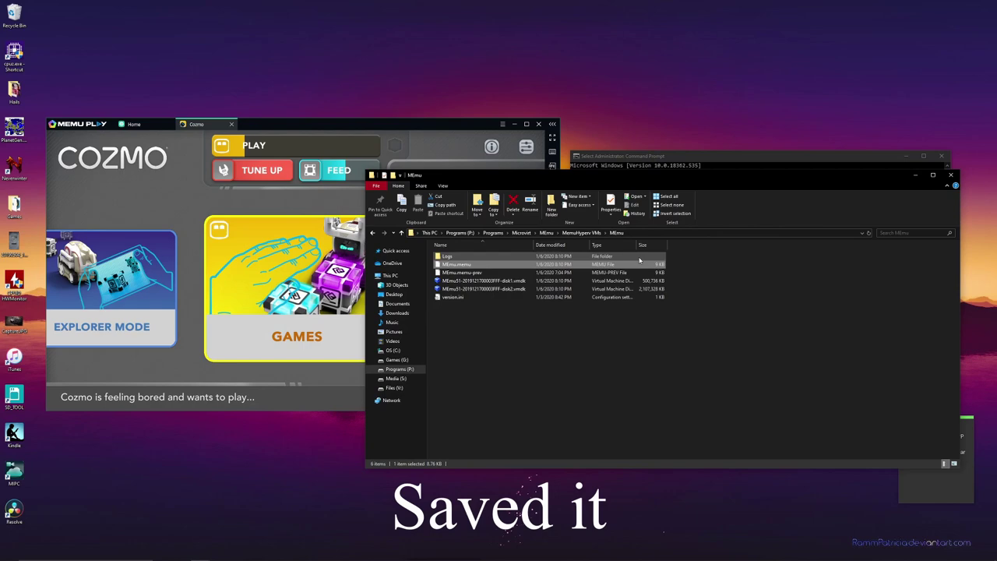
# - Open Task Manager and locate the MemuService.exe and MemuHyperv Headless Frontend processes
pyautogui.rightClick(590, 551)
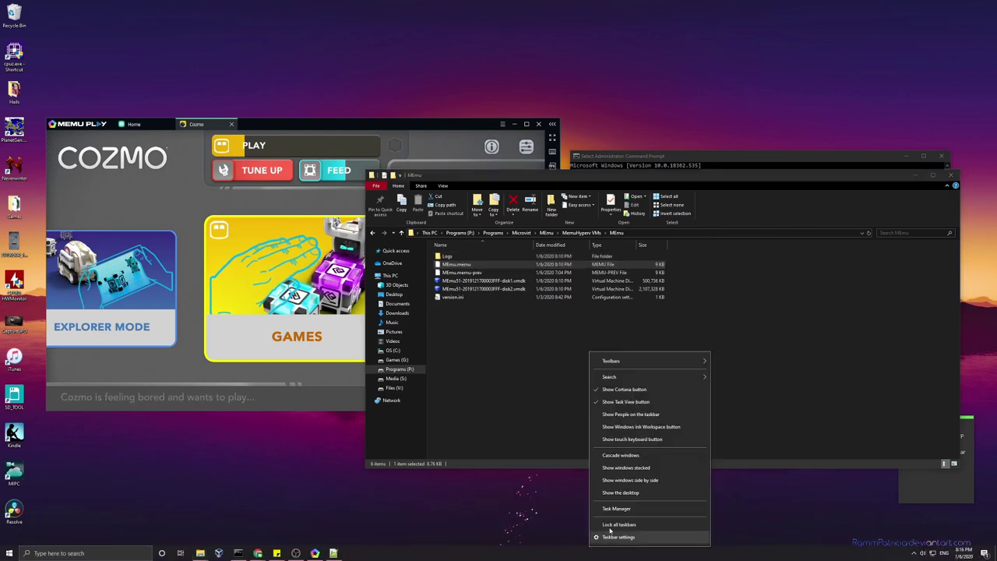
pyautogui.click(624, 503)
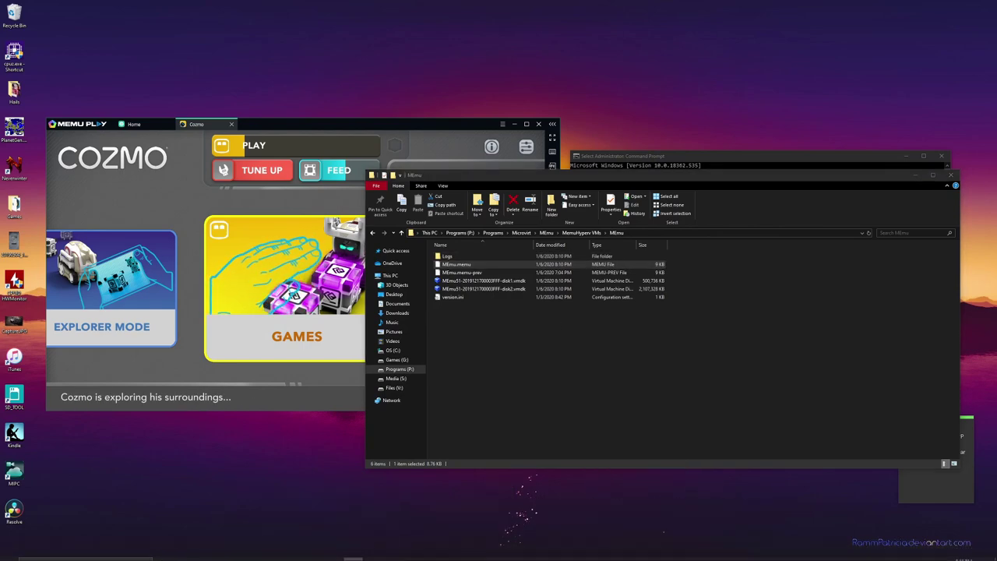
pyautogui.scroll(-5, 454, 313)
pyautogui.scroll(-7, 454, 312)
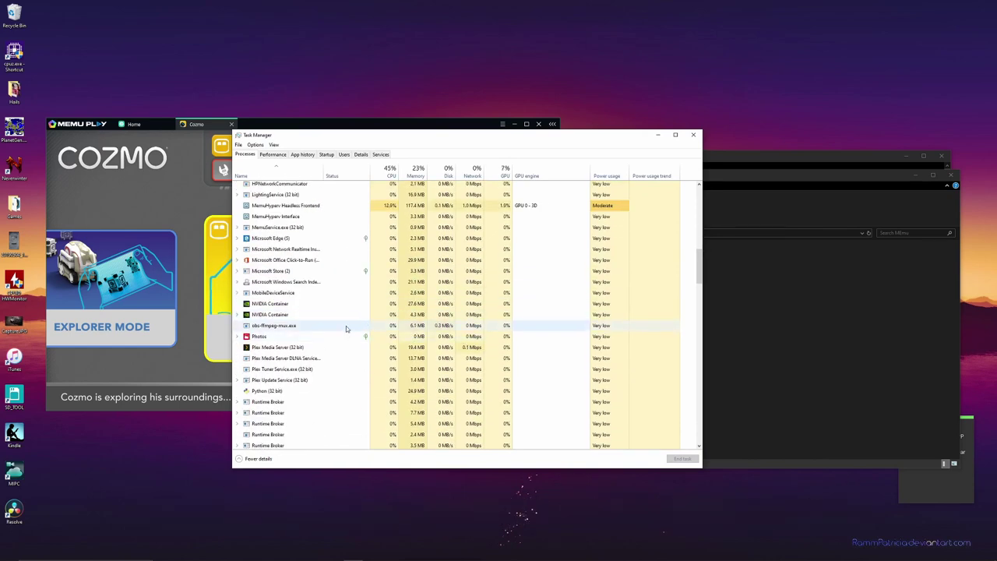
pyautogui.scroll(2, 345, 314)
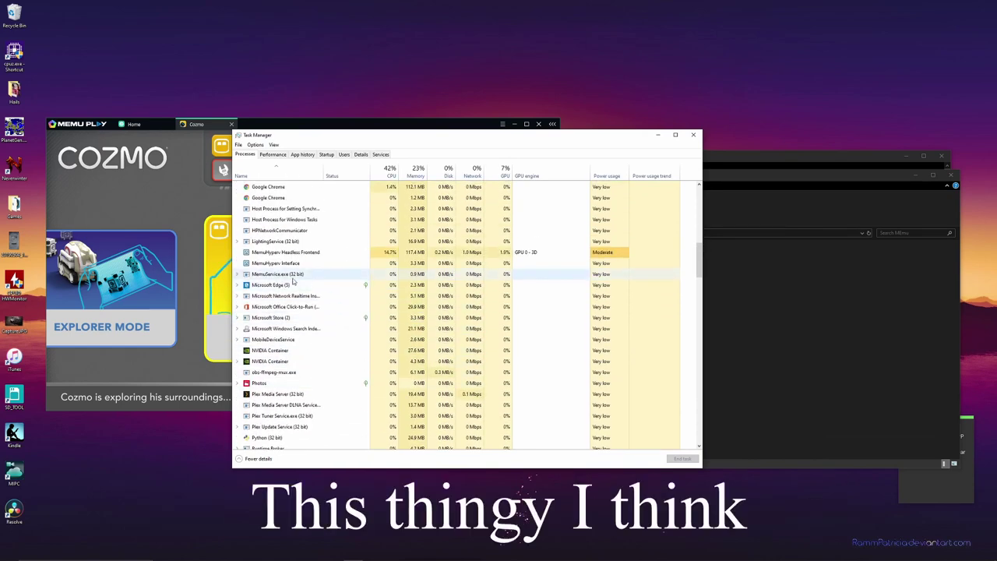
pyautogui.click(296, 274)
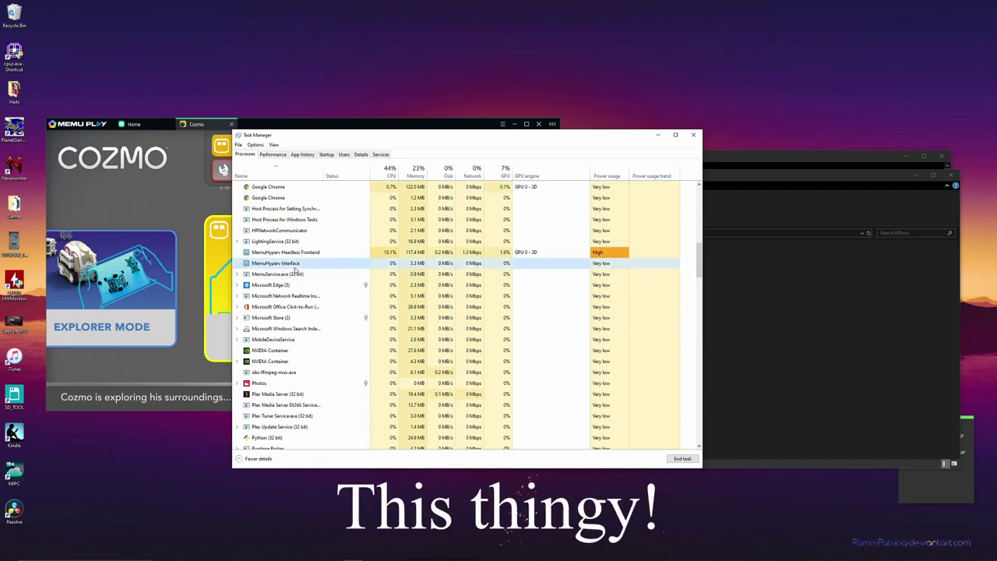
pyautogui.click(300, 255)
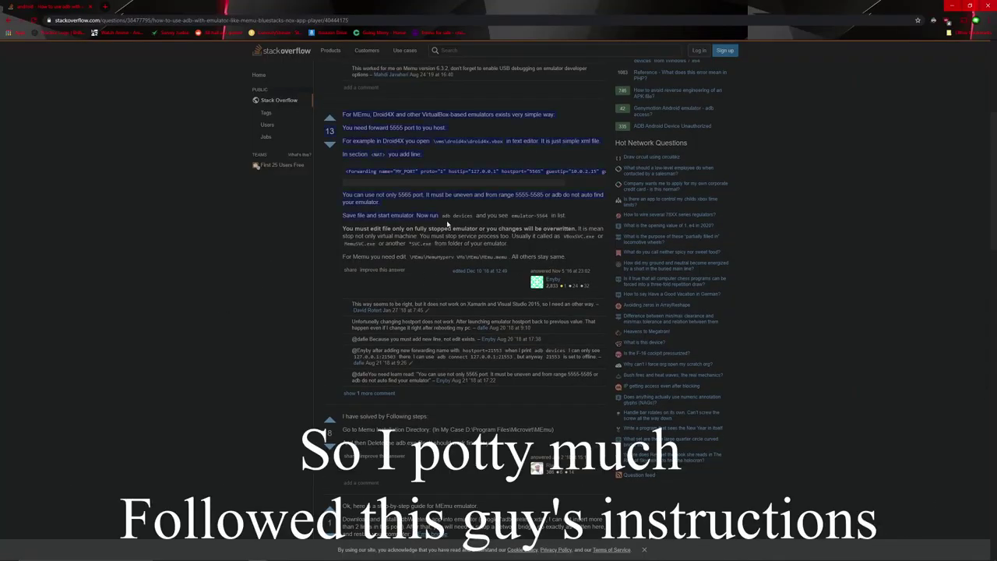
# - Check the Stack Overflow answer for the emulator's service process name and look for VBoxSVC among the running processes
pyautogui.click(444, 264)
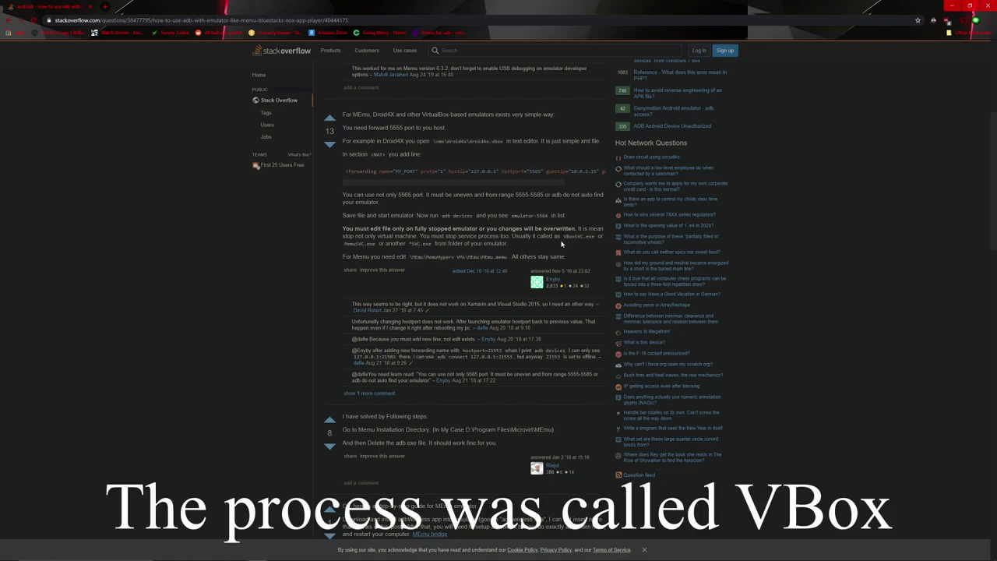
pyautogui.click(956, 5)
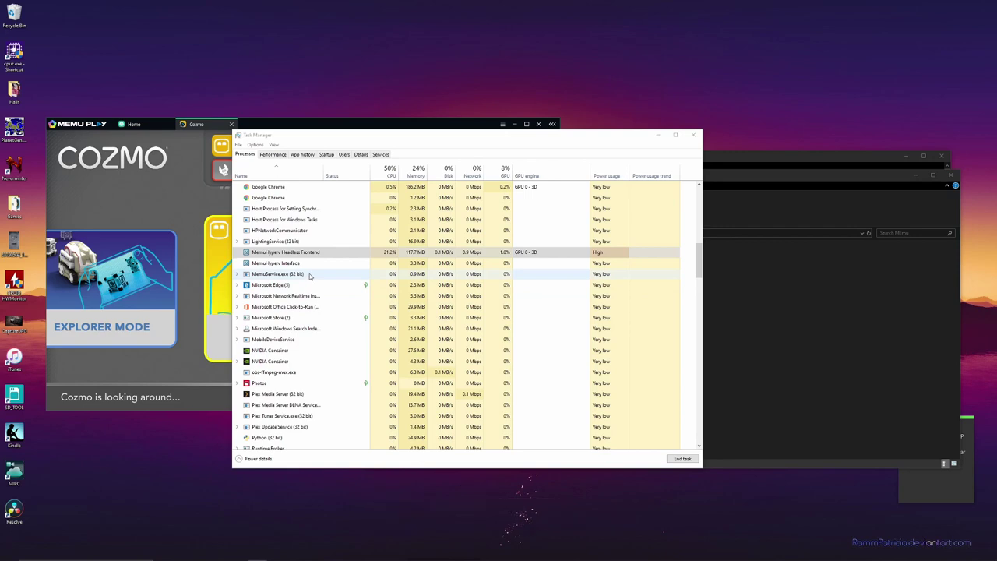
pyautogui.scroll(-1, 331, 322)
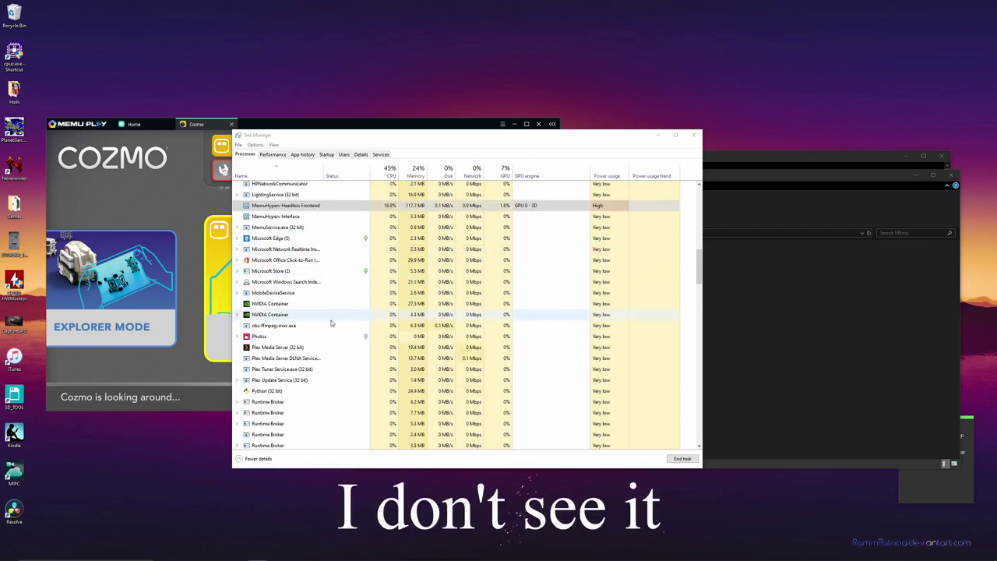
pyautogui.scroll(-5, 330, 322)
pyautogui.scroll(4, 325, 319)
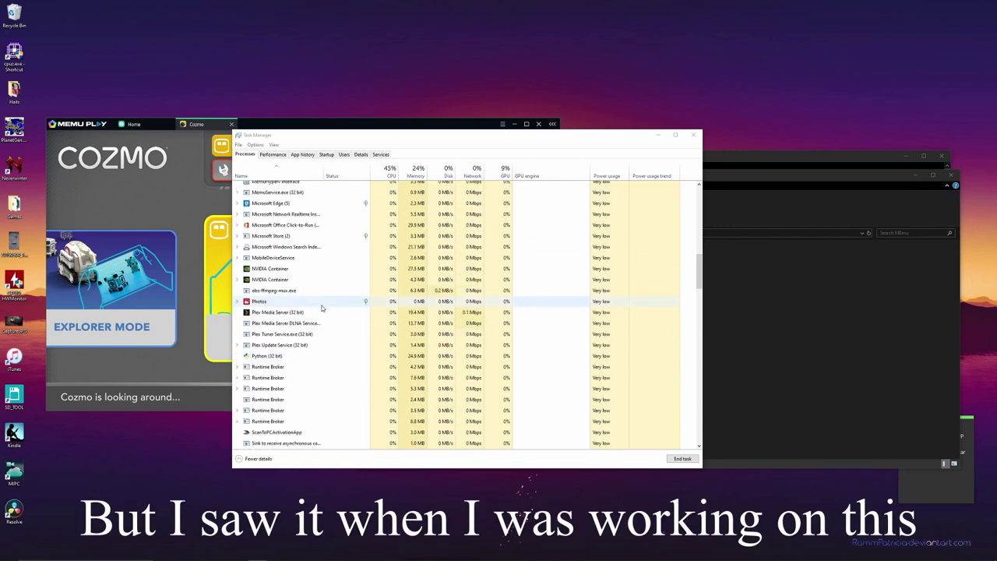
pyautogui.scroll(4, 322, 307)
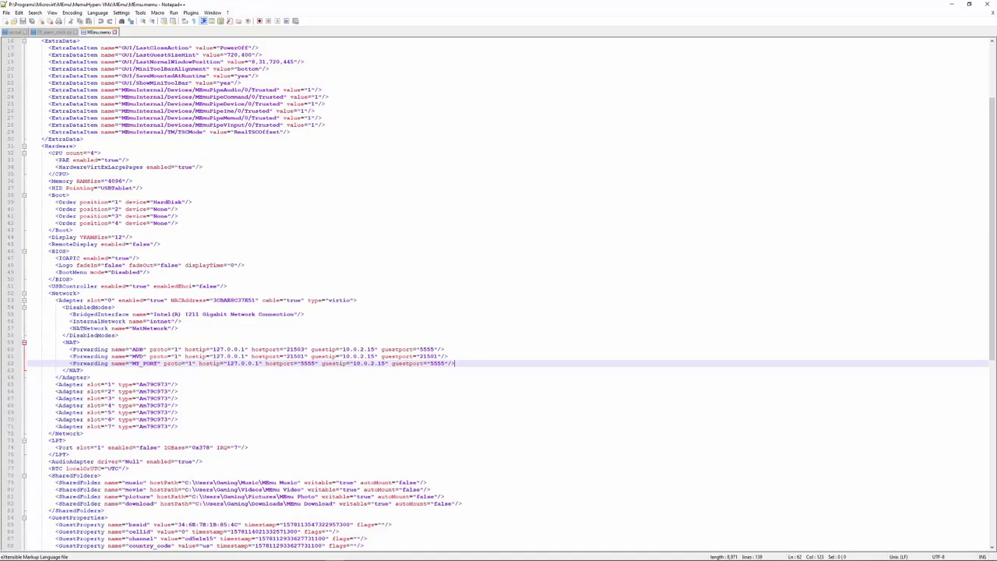
# - Highlight the MY_PORT forwarding line in MEmu.memu again, return to the emulator and decline Cozmo's Quick Tap game request
pyautogui.tripleClick(400, 363)
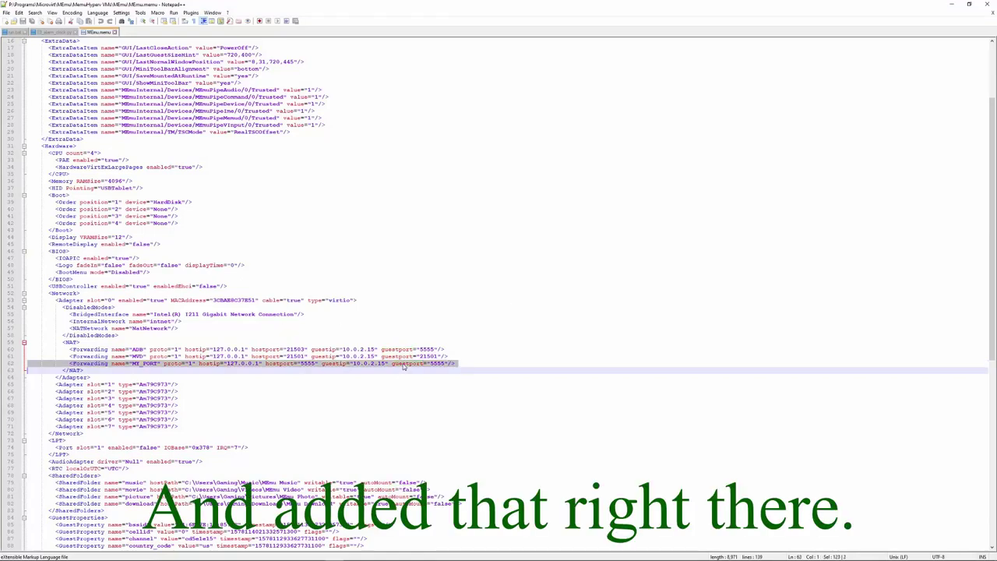
pyautogui.click(951, 4)
pyautogui.click(154, 252)
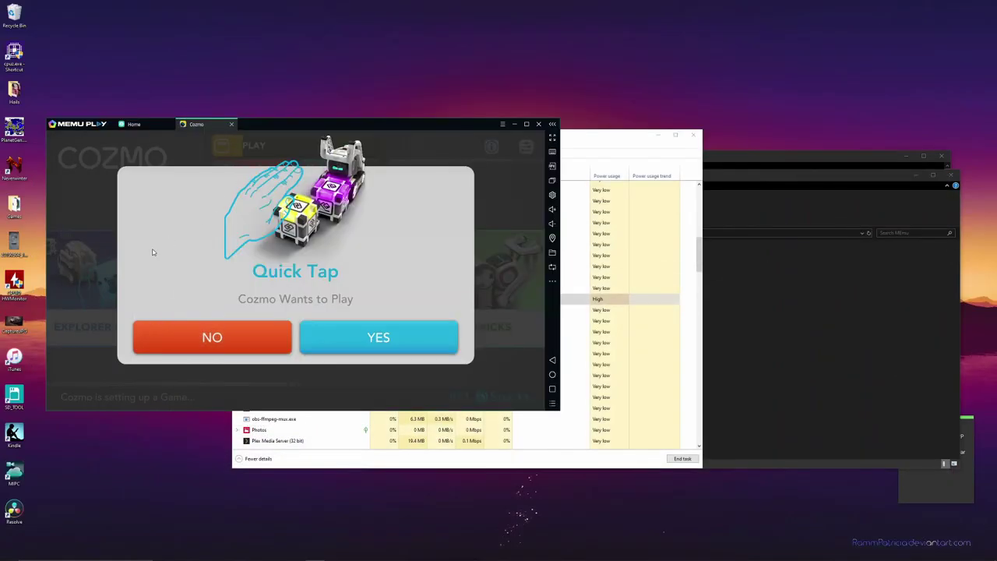
pyautogui.click(284, 346)
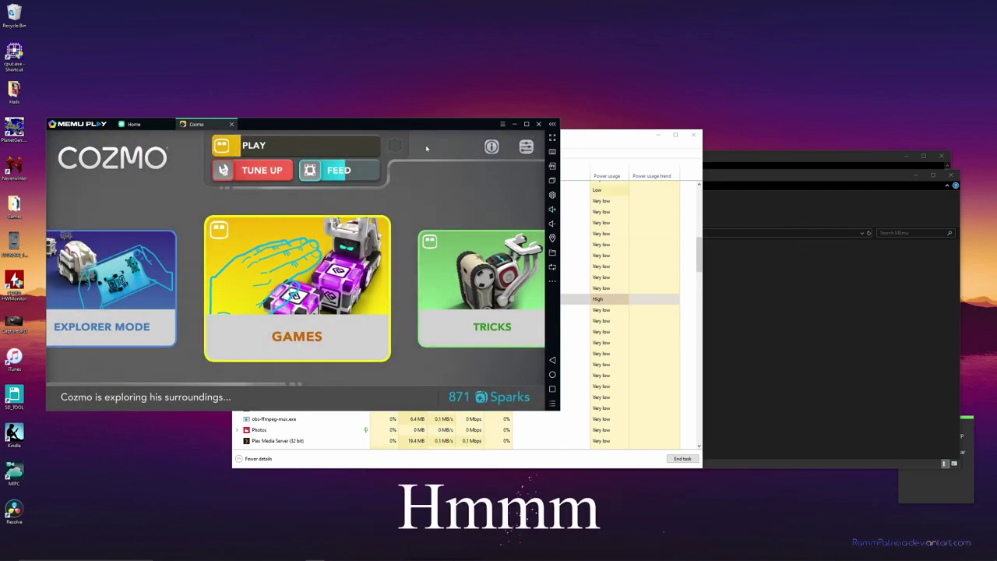
# - Reposition the emulator window, bring the Command Prompt forward and enable SDK mode in the Cozmo app's settings
pyautogui.moveTo(428, 125); pyautogui.dragTo(452, 92)
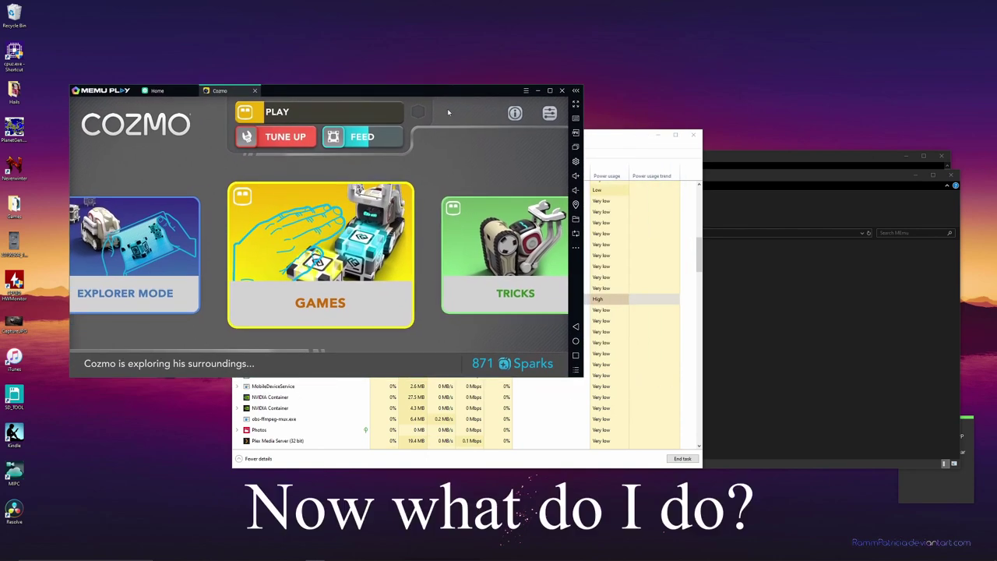
pyautogui.click(760, 294)
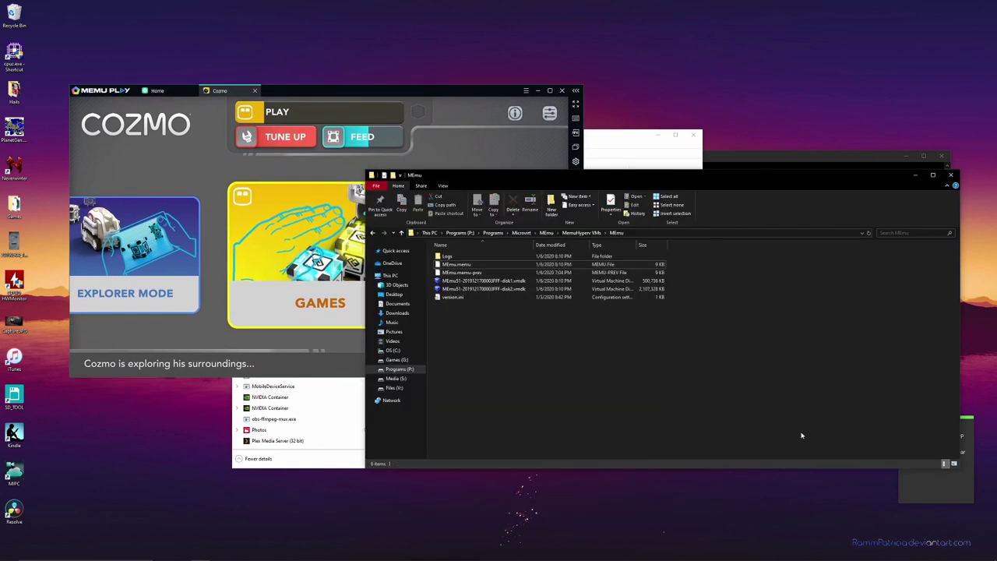
pyautogui.click(759, 159)
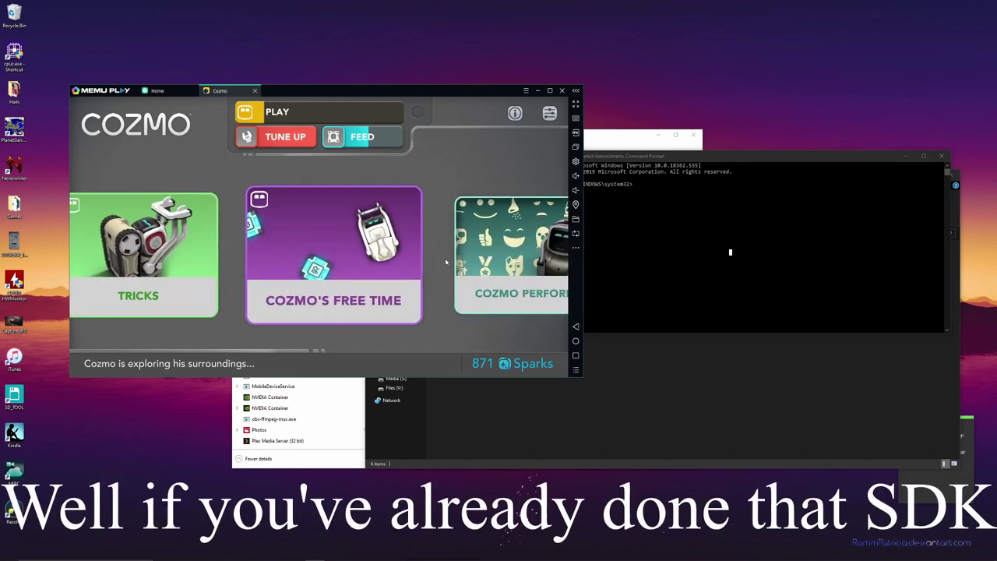
pyautogui.click(549, 113)
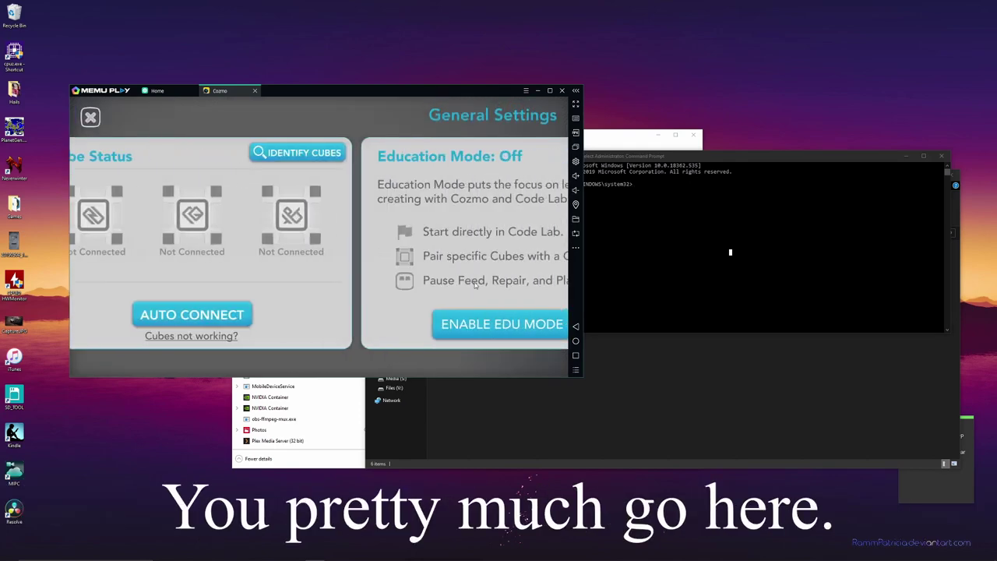
pyautogui.click(342, 294)
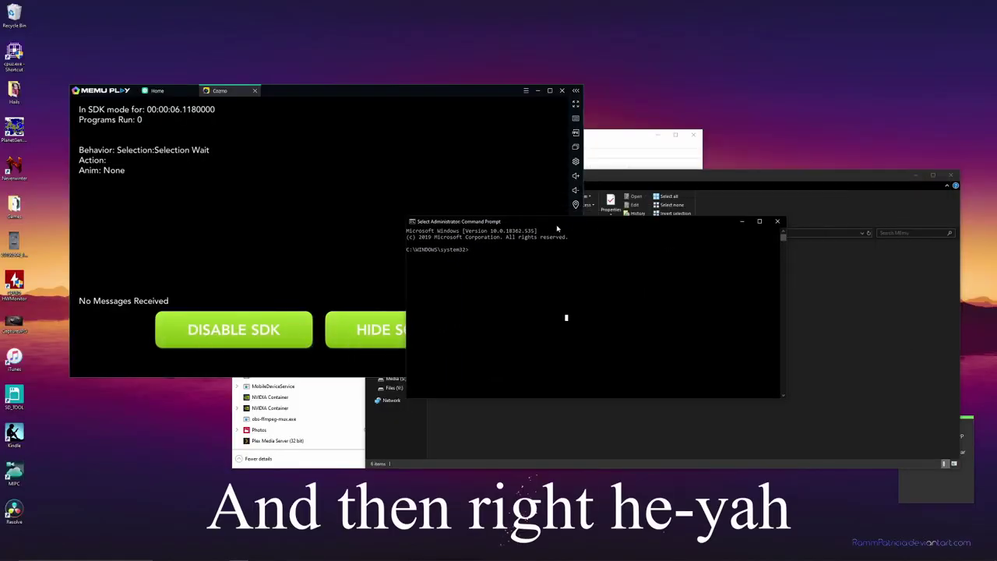
# - Run "adb devices" twice in the administrator Command Prompt to start the adb daemon and list the attached devices
pyautogui.write('adb d')
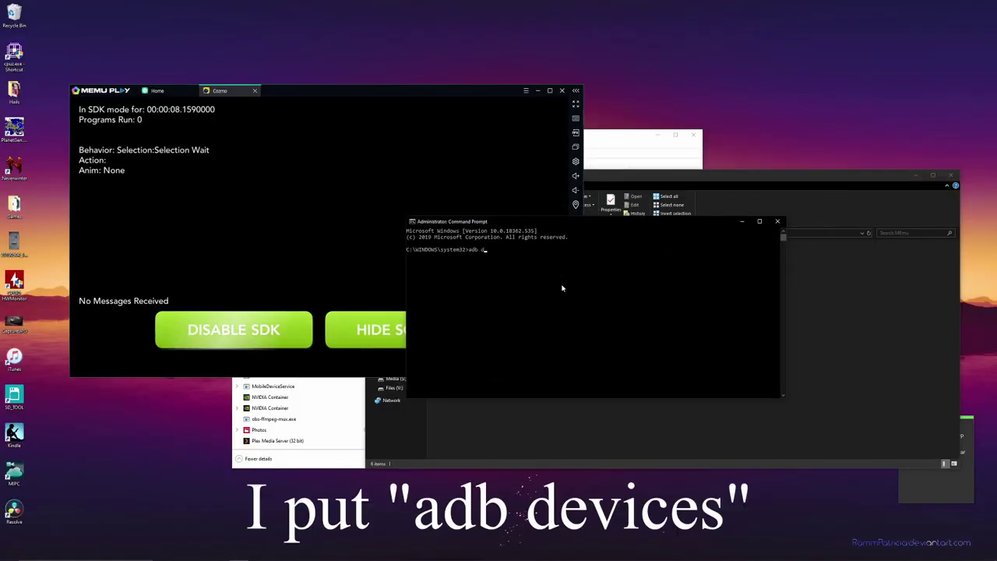
pyautogui.write('evices')
pyautogui.press('Return')
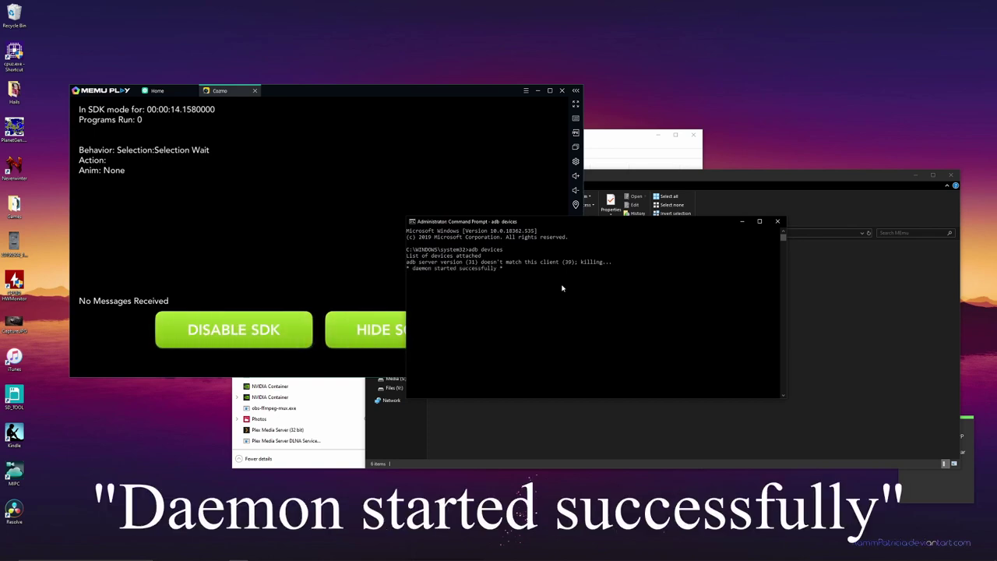
pyautogui.write('adb devices')
pyautogui.press('Return')
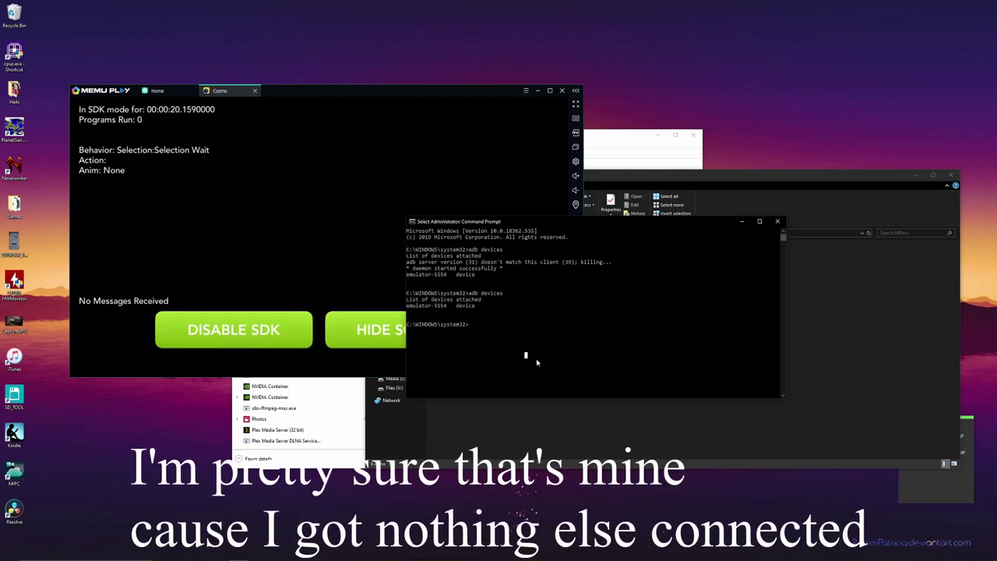
# - Change to the folder C:\Users\Gaming\Cozmo\cozmo_sdk_examples_1.4.10\apps and run remote_control_cozmo.py
pyautogui.rightClick(435, 389)
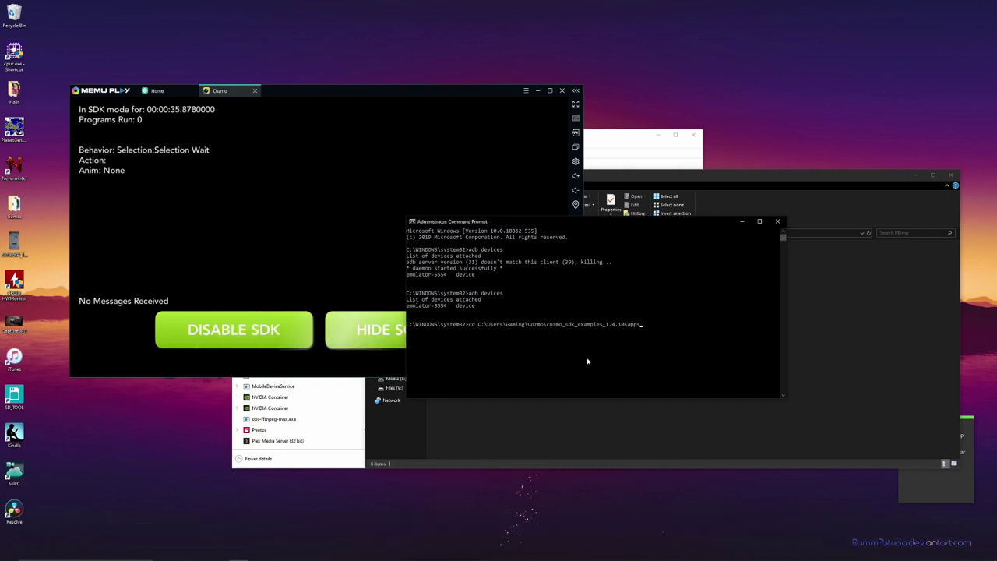
pyautogui.press('Return')
pyautogui.press('Tab')
pyautogui.press('Tab')
pyautogui.press('Tab')
pyautogui.press('Tab')
pyautogui.press('Tab')
pyautogui.press('Tab')
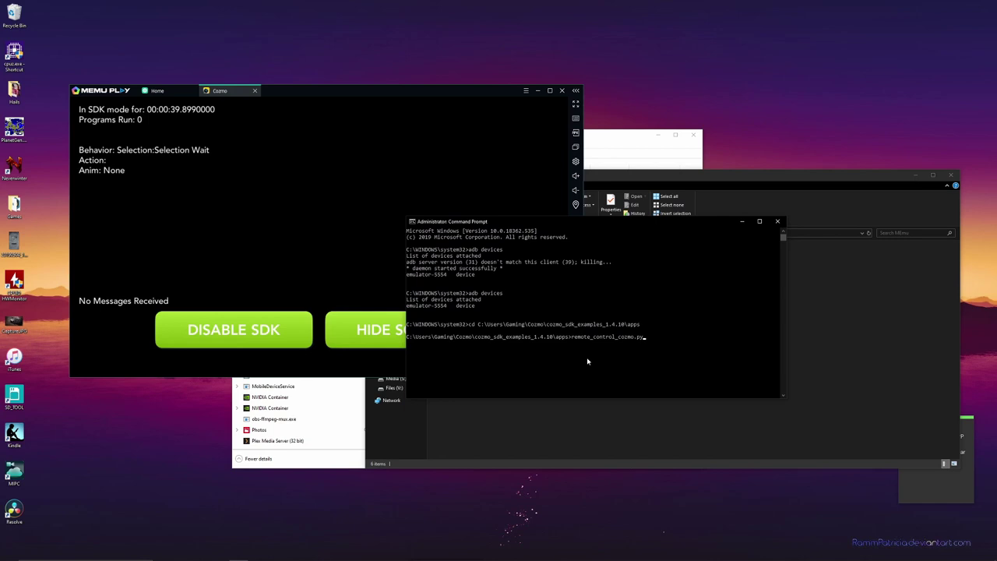
pyautogui.press('Return')
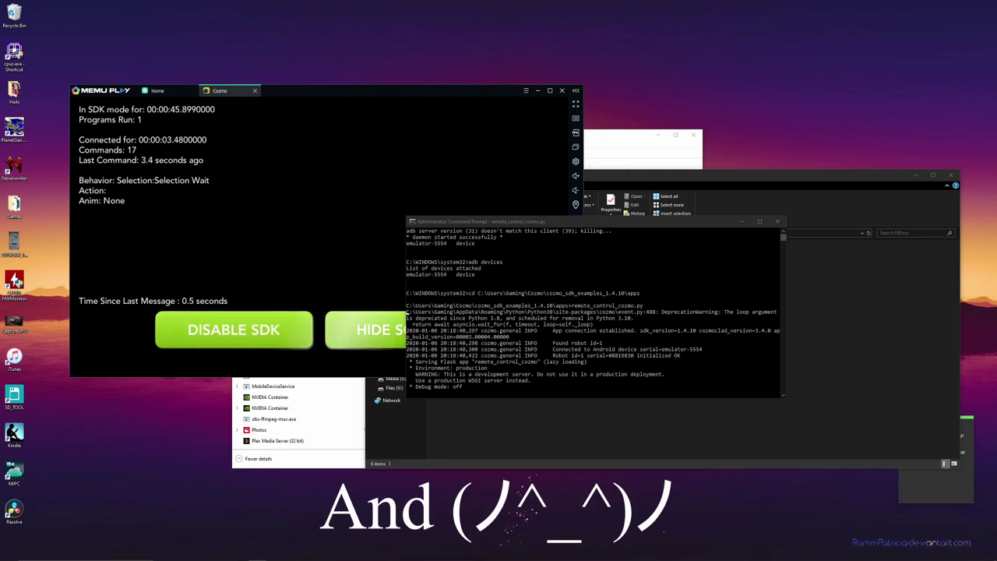
# - Launch AntiMicro with the Cozmo Xbone controller profile, move its window aside and return to the Remote Control Cozmo page
pyautogui.doubleClick(661, 180)
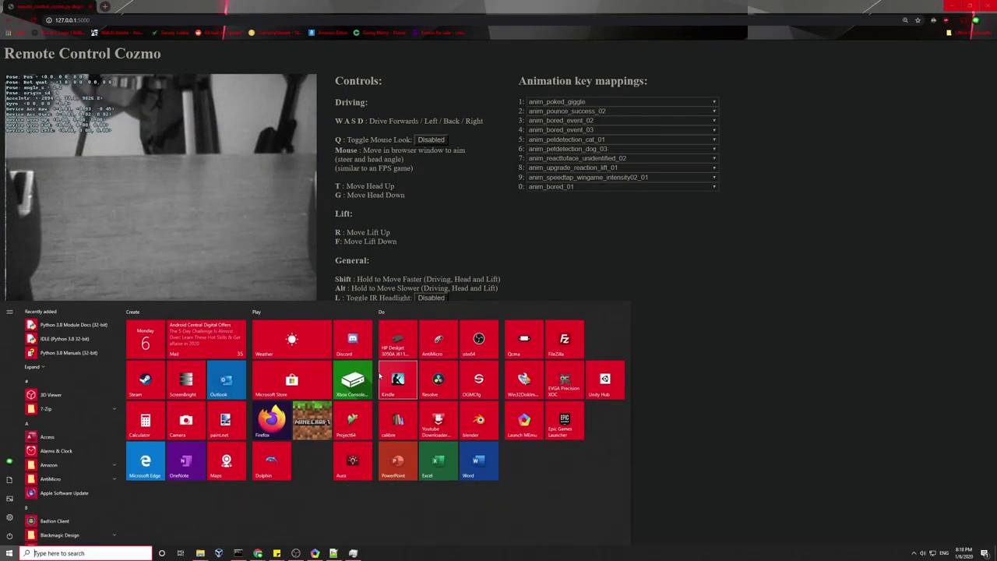
pyautogui.click(446, 346)
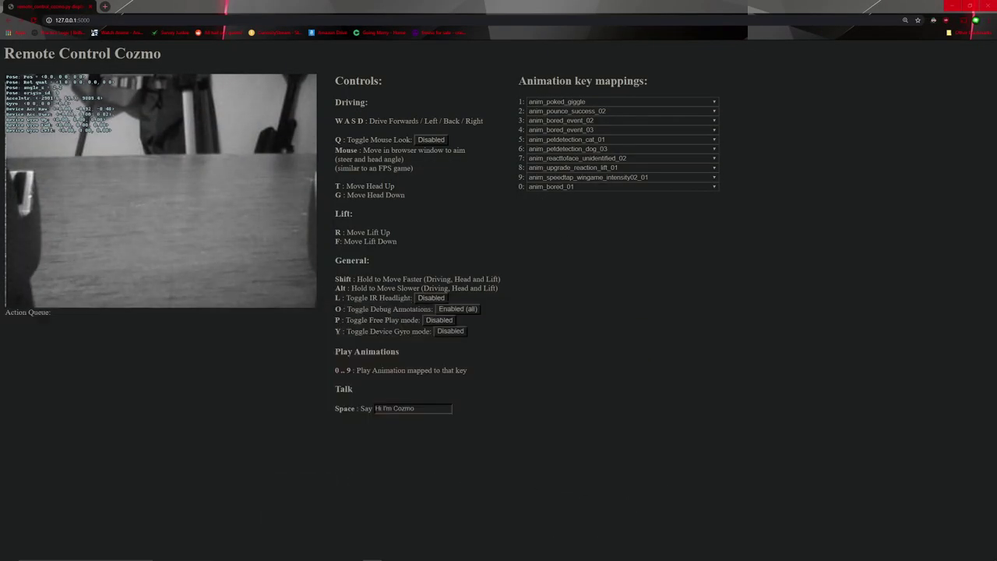
pyautogui.moveTo(382, 201); pyautogui.dragTo(330, 200)
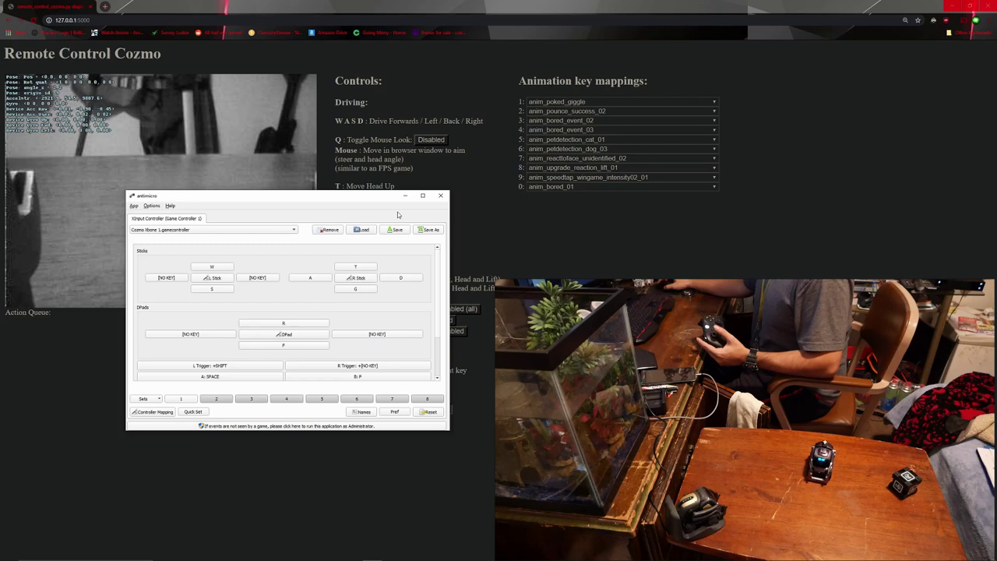
pyautogui.click(472, 275)
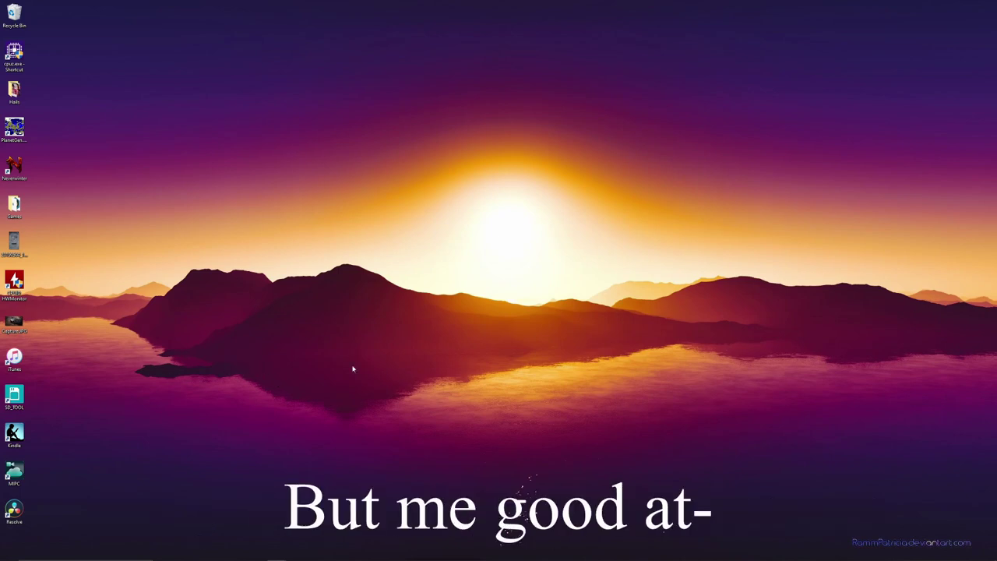
pyautogui.moveTo(165, 57); pyautogui.dragTo(896, 342)
pyautogui.moveTo(975, 1); pyautogui.dragTo(93, 526)
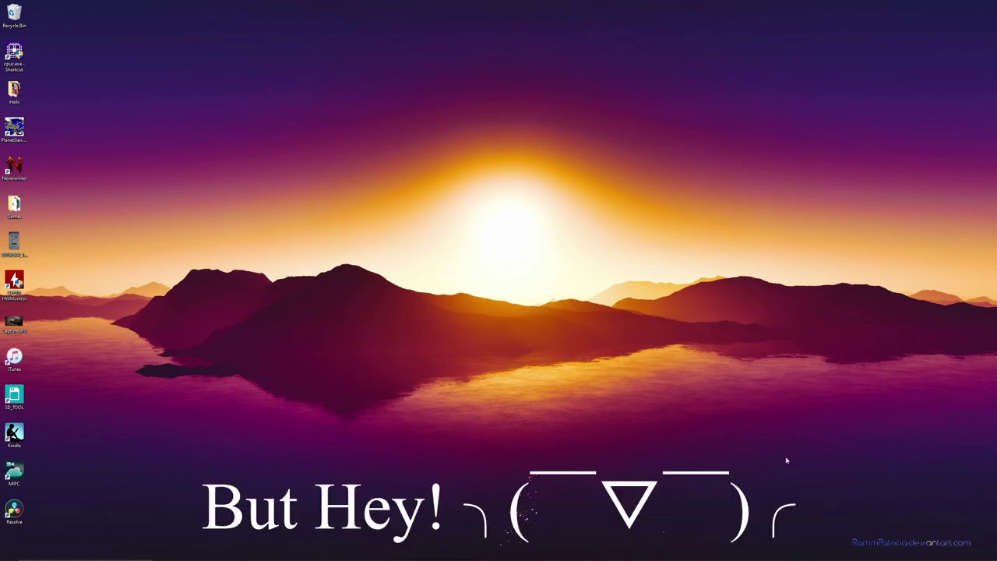
pyautogui.moveTo(740, 455); pyautogui.dragTo(273, 102)
pyautogui.moveTo(189, 30); pyautogui.dragTo(881, 415)
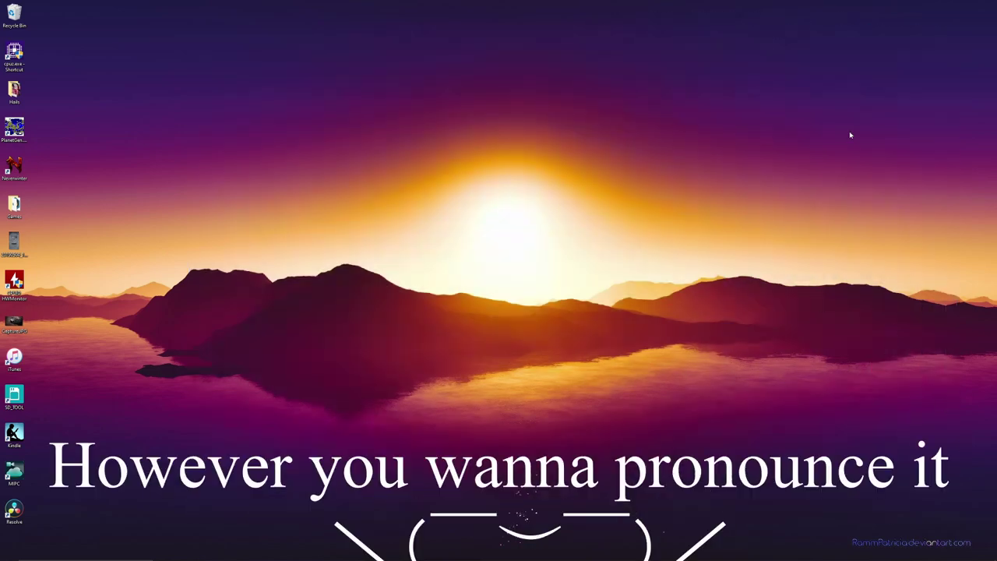